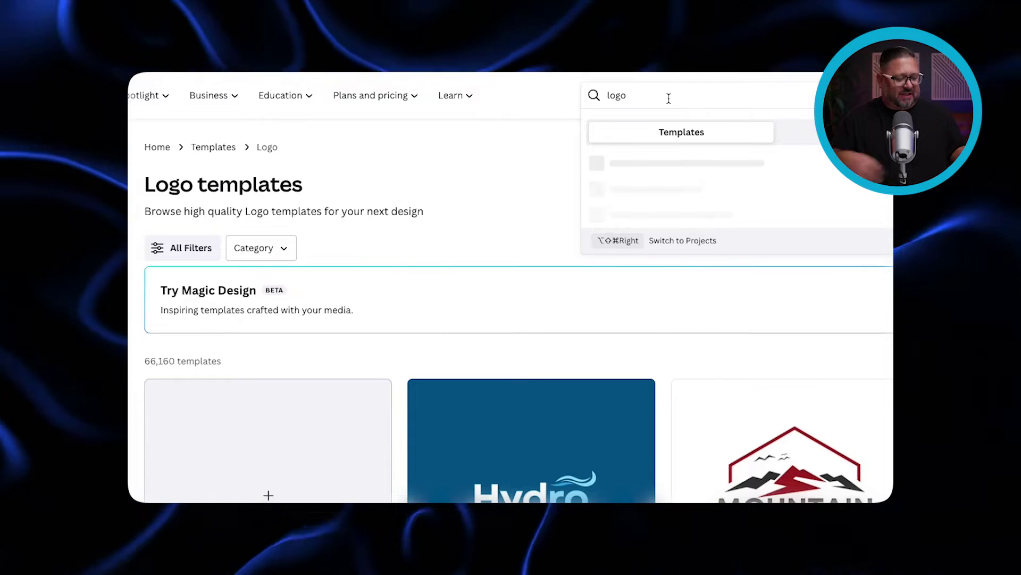
- Search the logo templates for "a logo" and browse the letter A designs
click(544, 157)
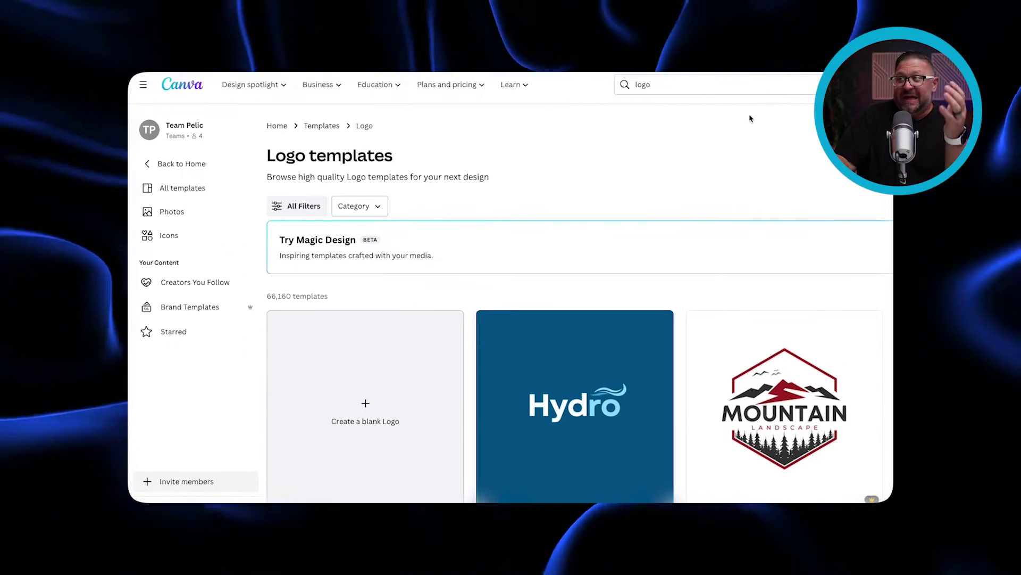
click(635, 92)
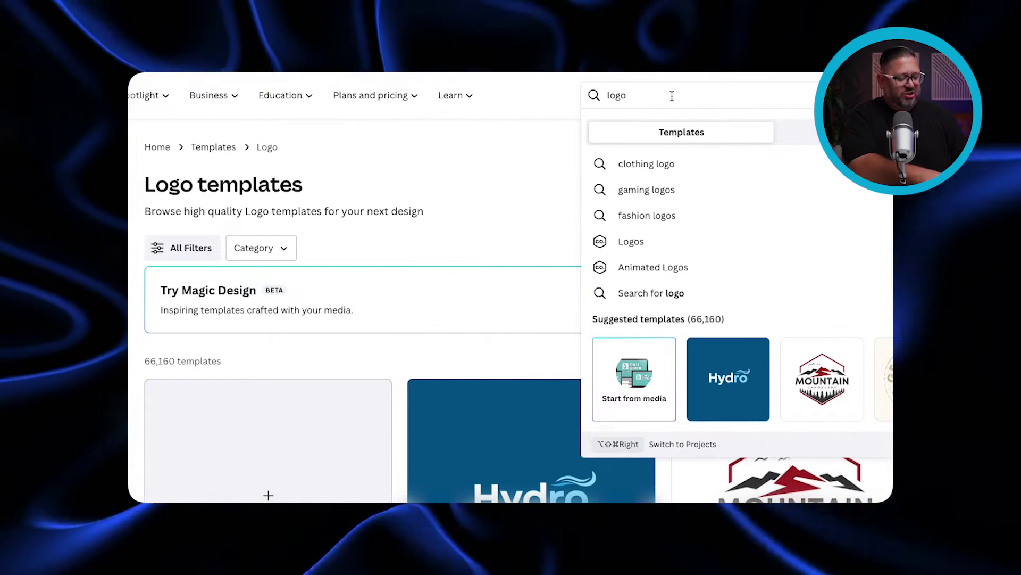
text(a)
key(Return)
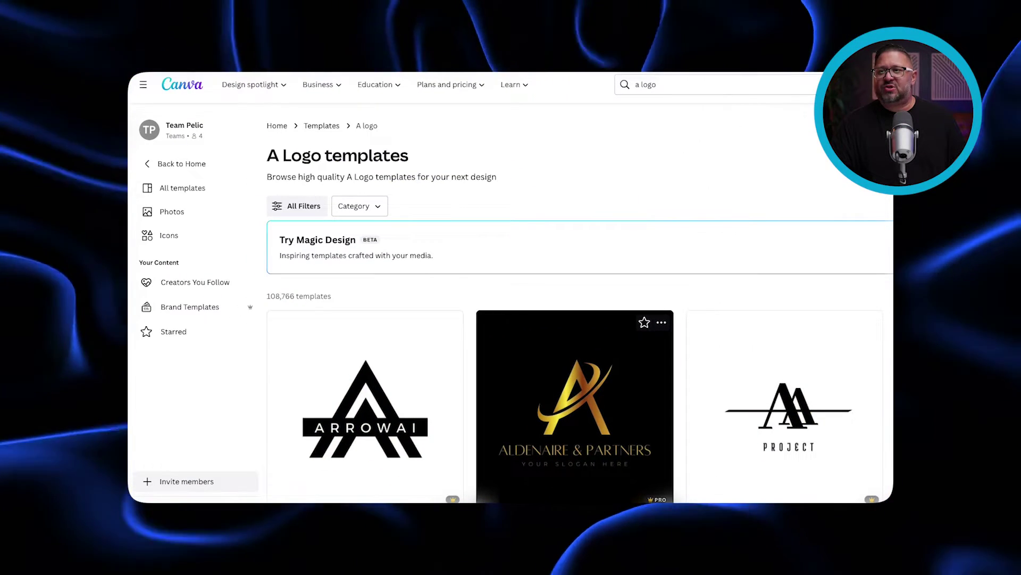
scroll(648, 282, down, 5)
scroll(635, 197, up, 1)
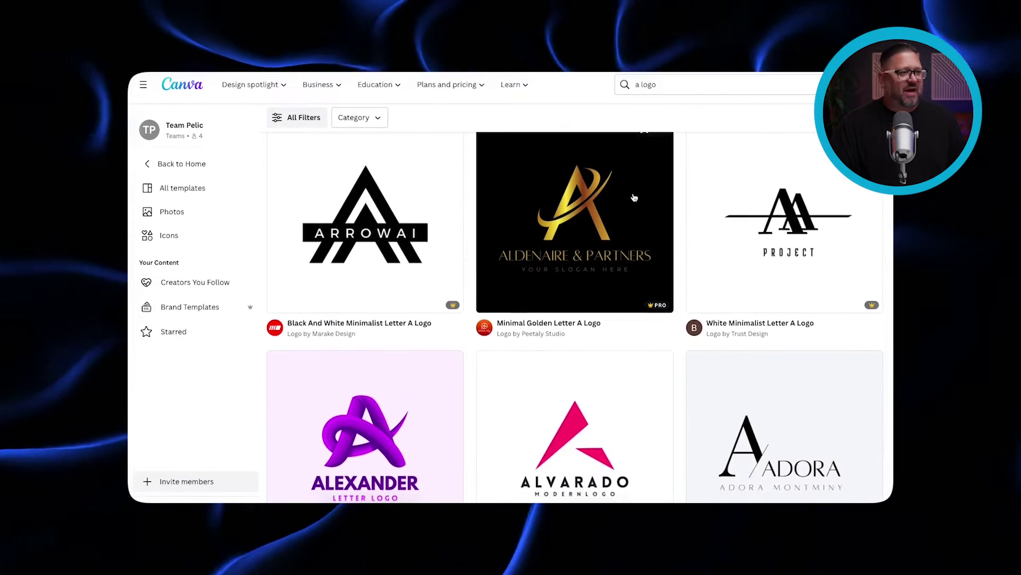
scroll(634, 198, up, 1)
scroll(623, 223, down, 4)
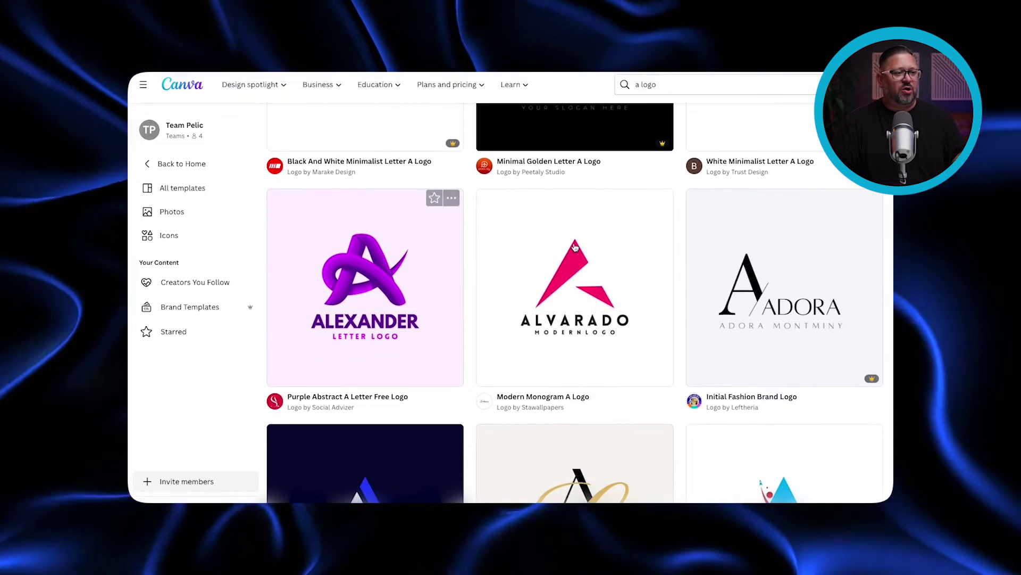
scroll(608, 247, up, 3)
scroll(609, 248, up, 3)
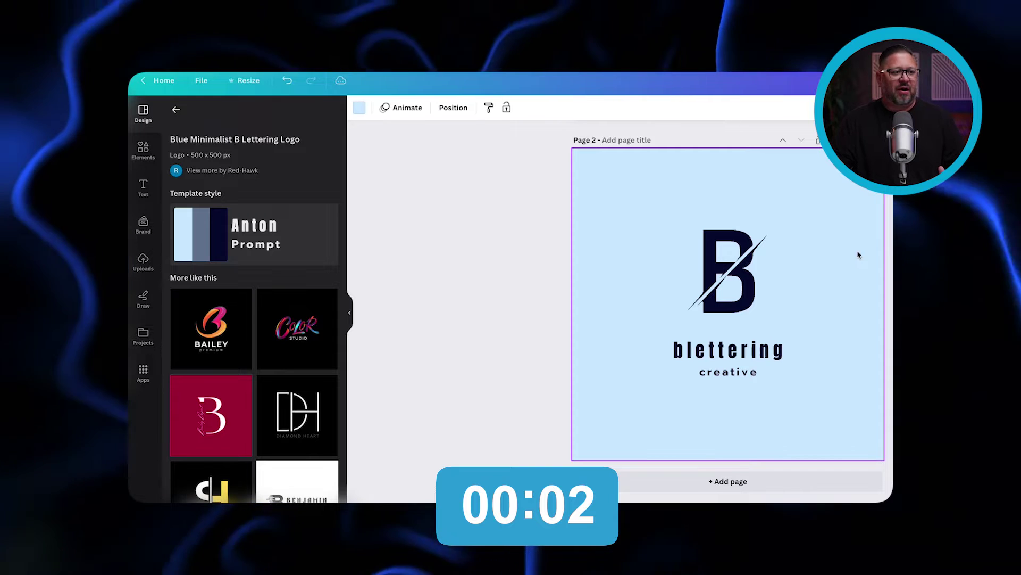
- Delete the page's light blue background and recolour the slashed B graphic with the bright blue
key(Delete)
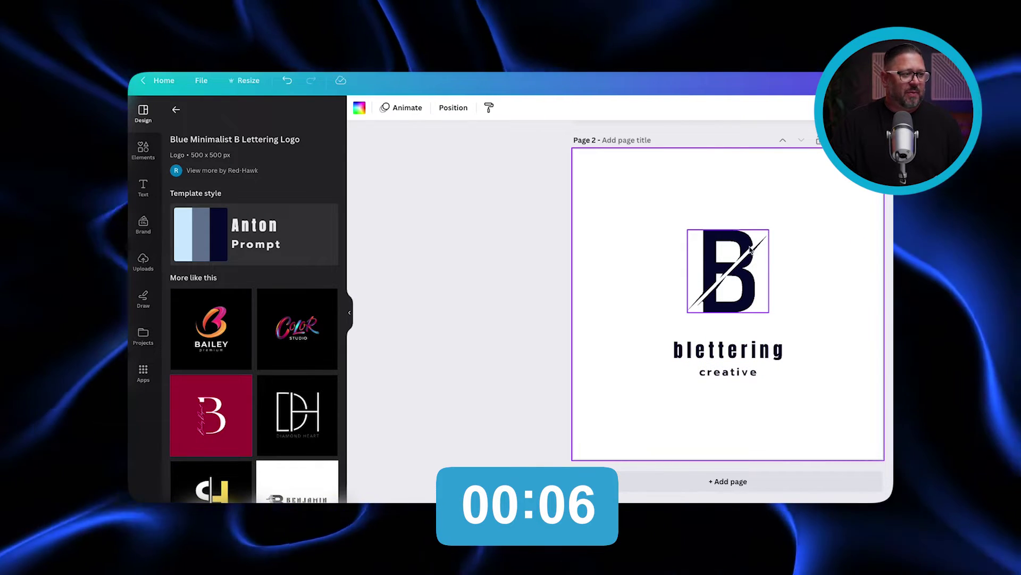
click(740, 278)
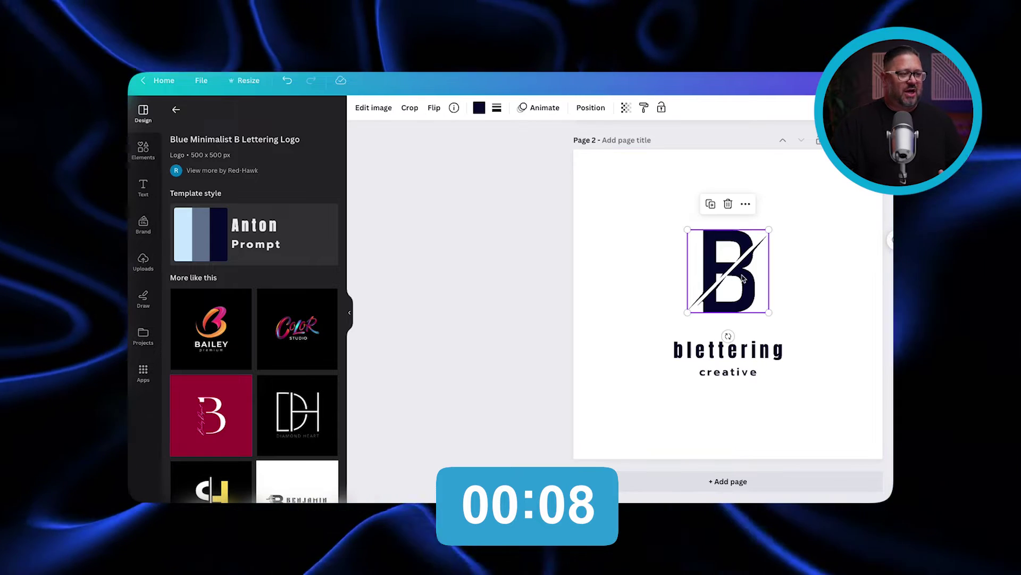
click(479, 108)
click(268, 169)
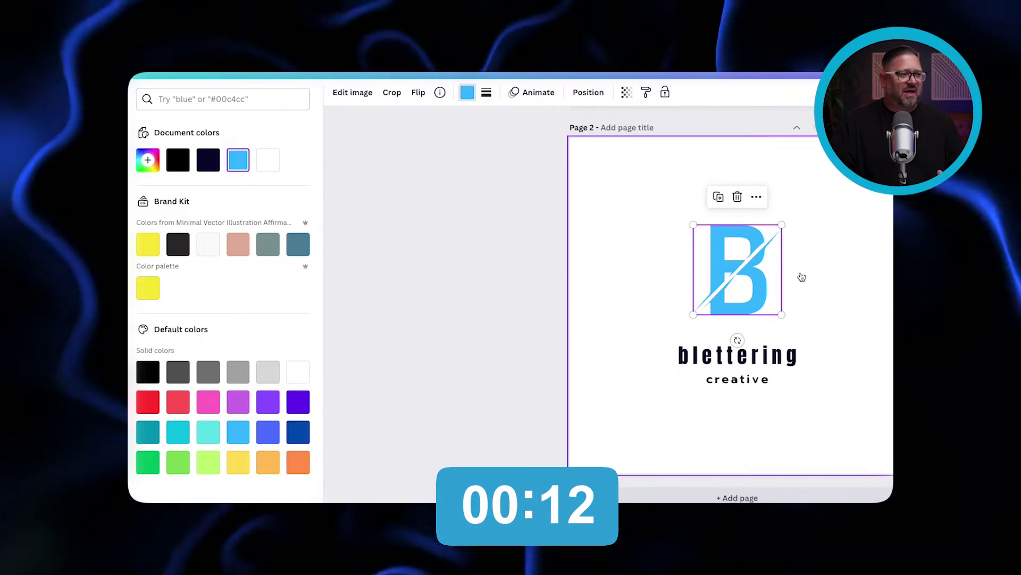
- Replace the "blettering" text beneath the B with "BLAZE"
double_click(770, 360)
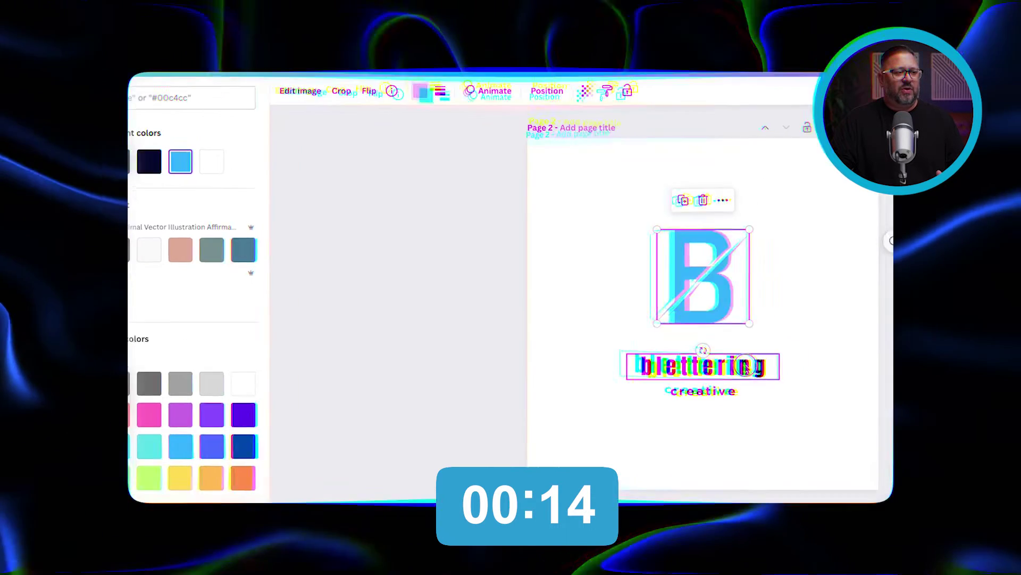
key(BackSpace)
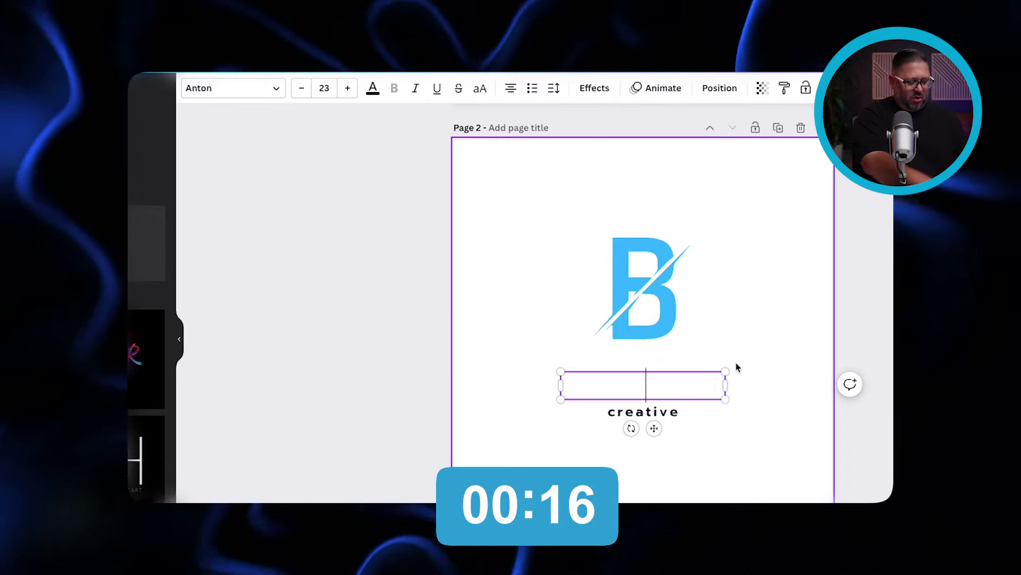
text(BLAZE)
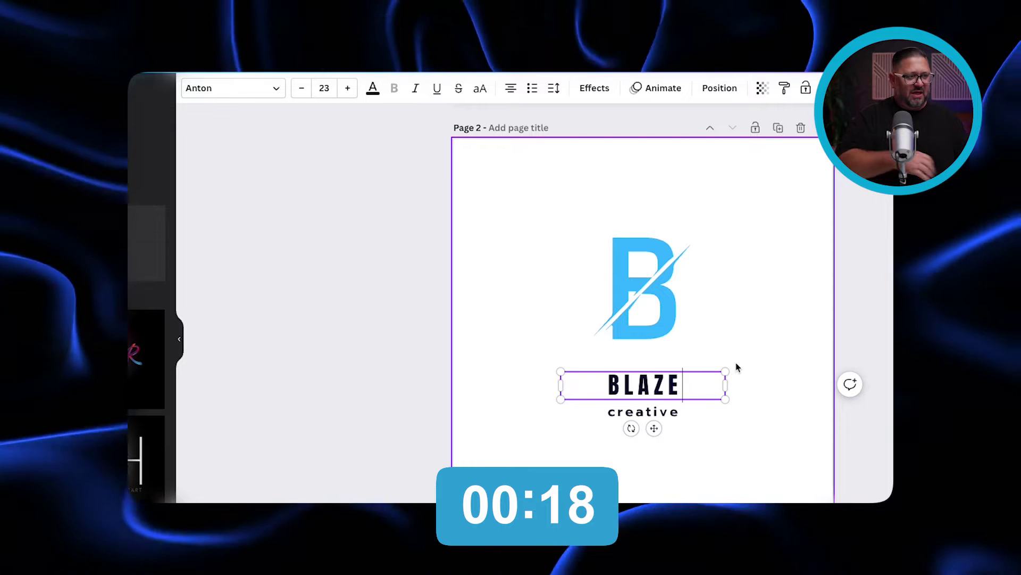
click(547, 296)
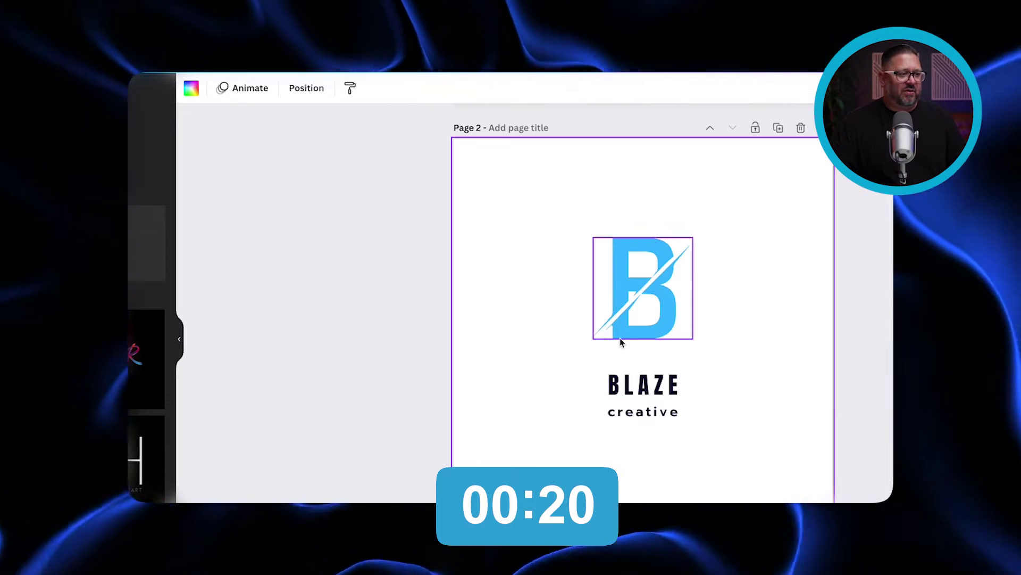
- Enlarge the BLAZE text to font size 33 and move it up closer to the B graphic
click(656, 393)
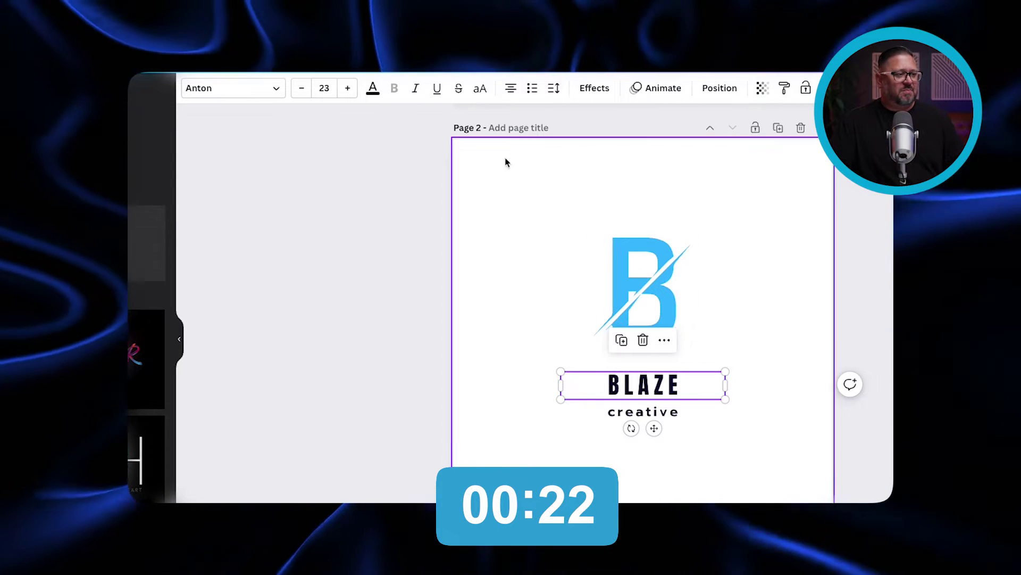
click(346, 90)
click(346, 89)
click(345, 89)
click(346, 90)
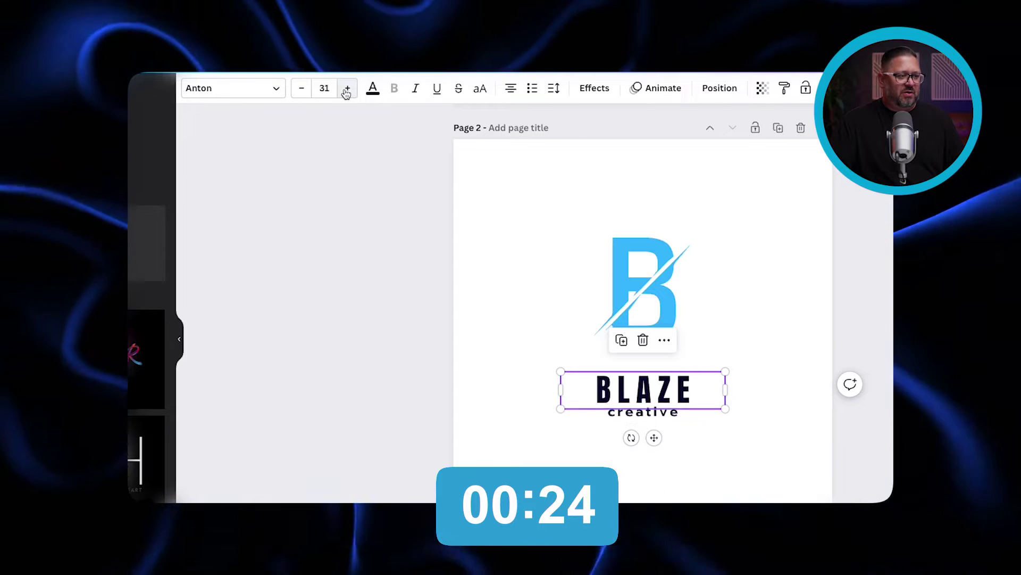
click(347, 91)
click(346, 90)
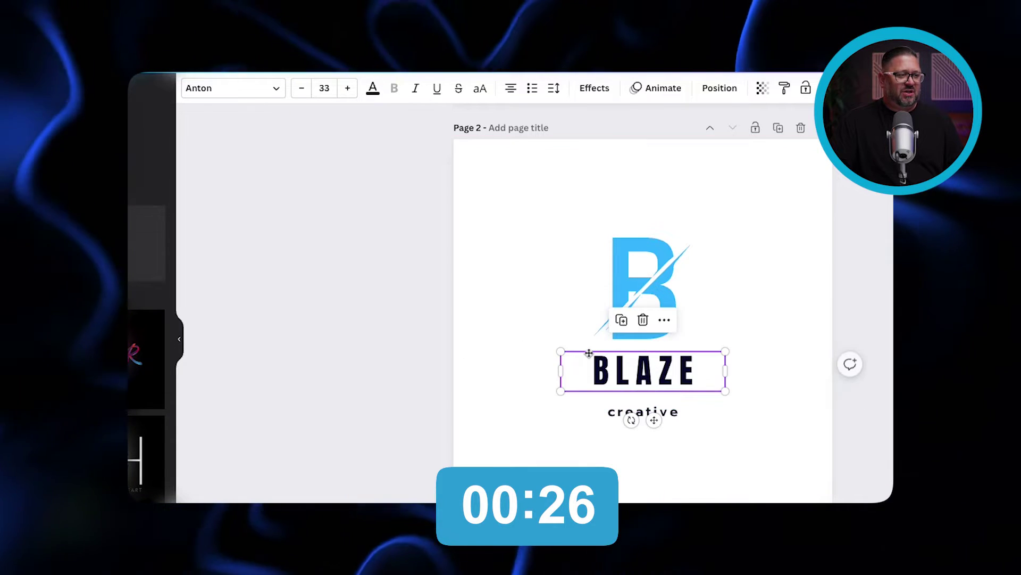
click(568, 373)
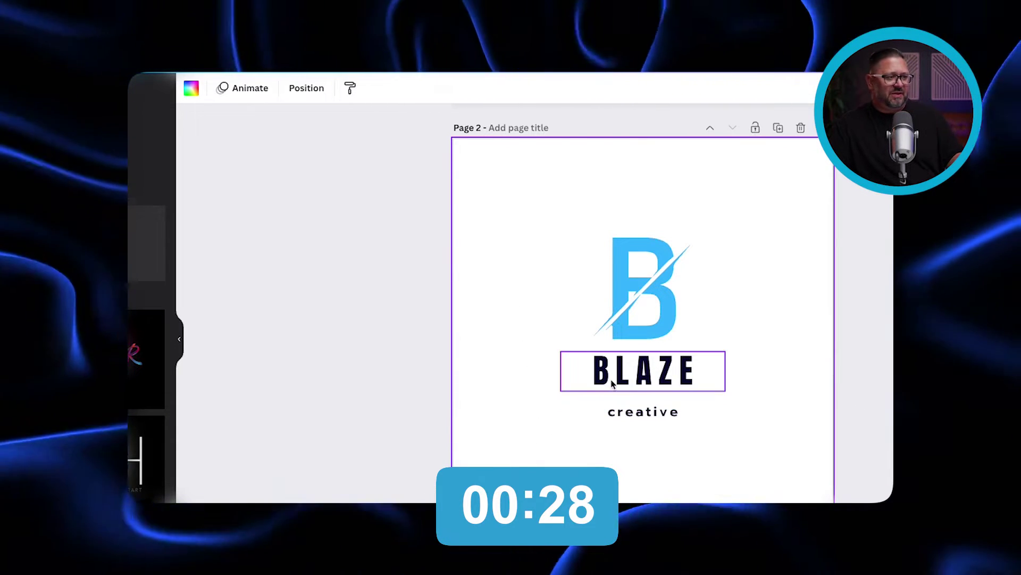
- Increase the font size of the BLAZE text to 38
click(346, 89)
click(346, 89)
click(346, 90)
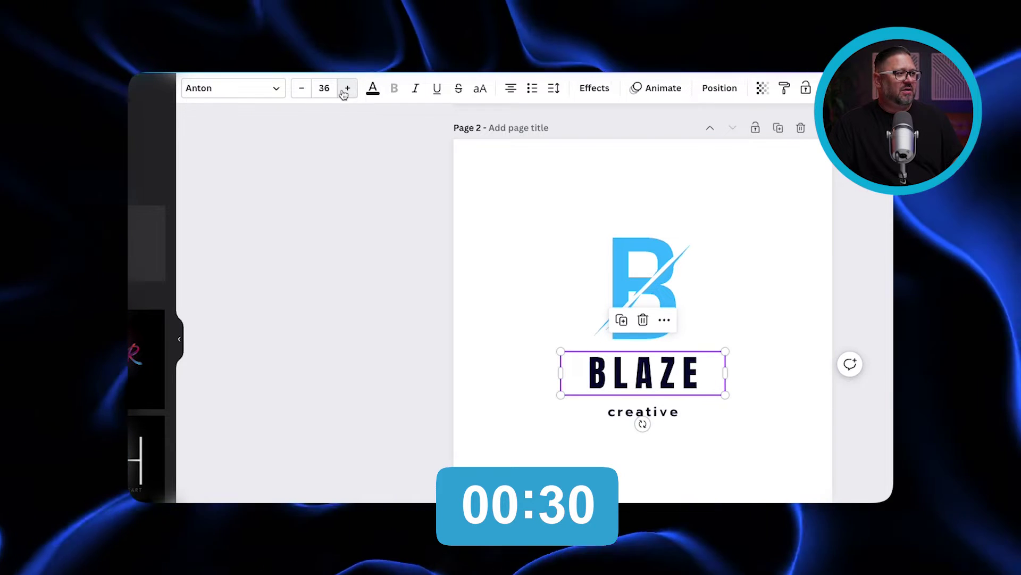
click(346, 89)
click(346, 89)
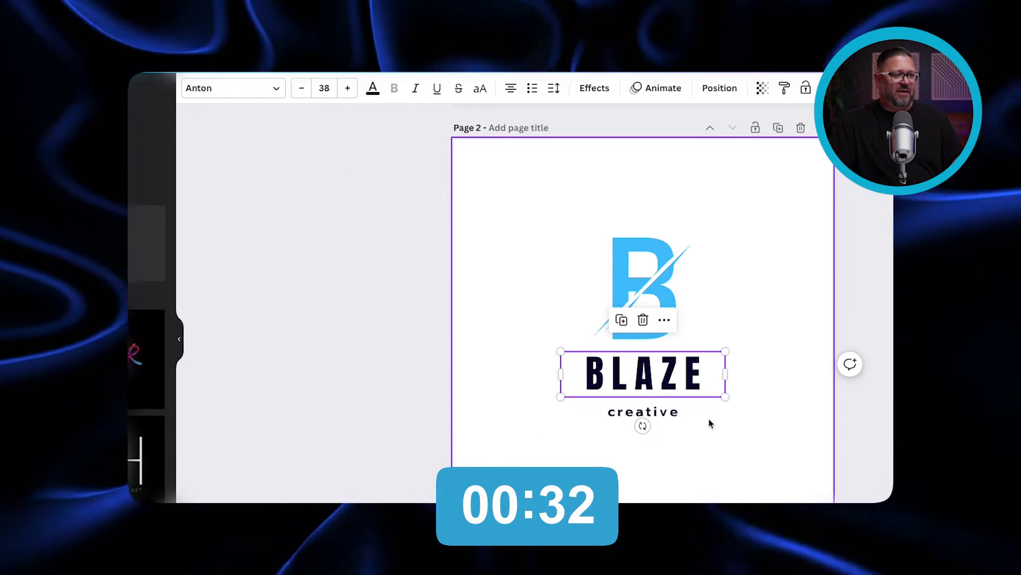
- Replace the "creative" tagline beneath BLAZE with "YOUTH"
click(739, 456)
click(675, 413)
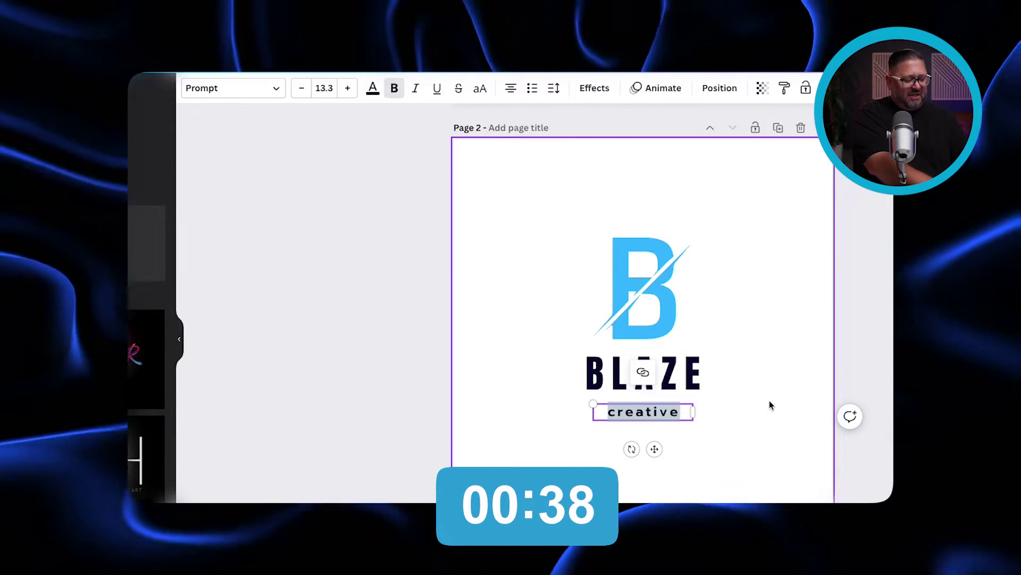
text(YOUTH)
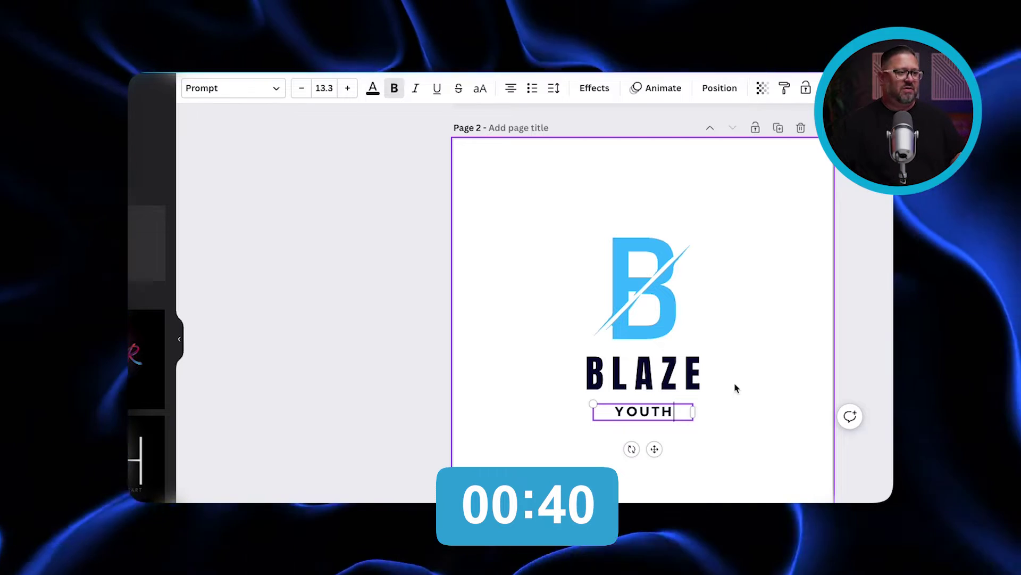
- Change the BLAZE text colour to black (#000000)
click(697, 375)
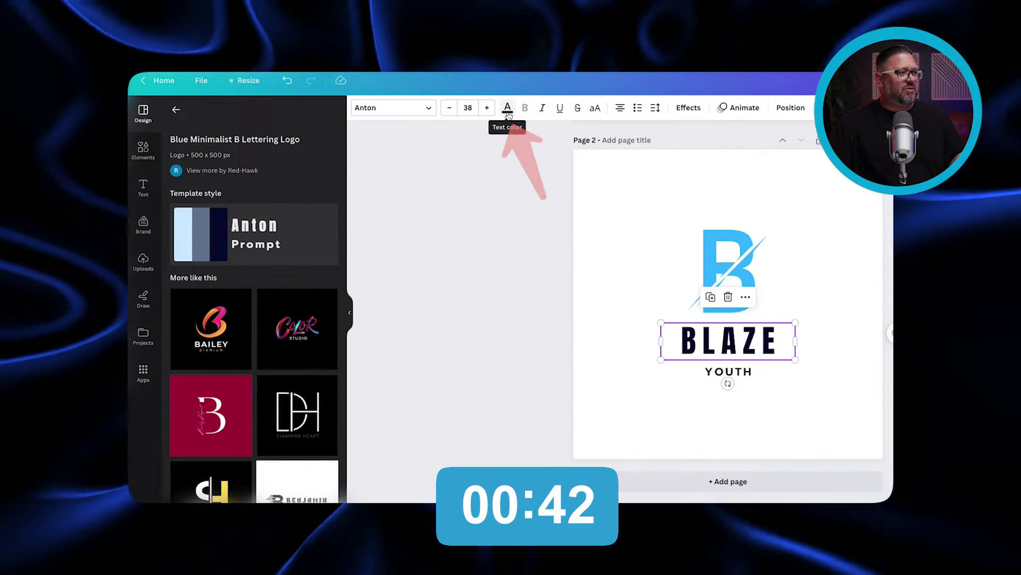
click(507, 110)
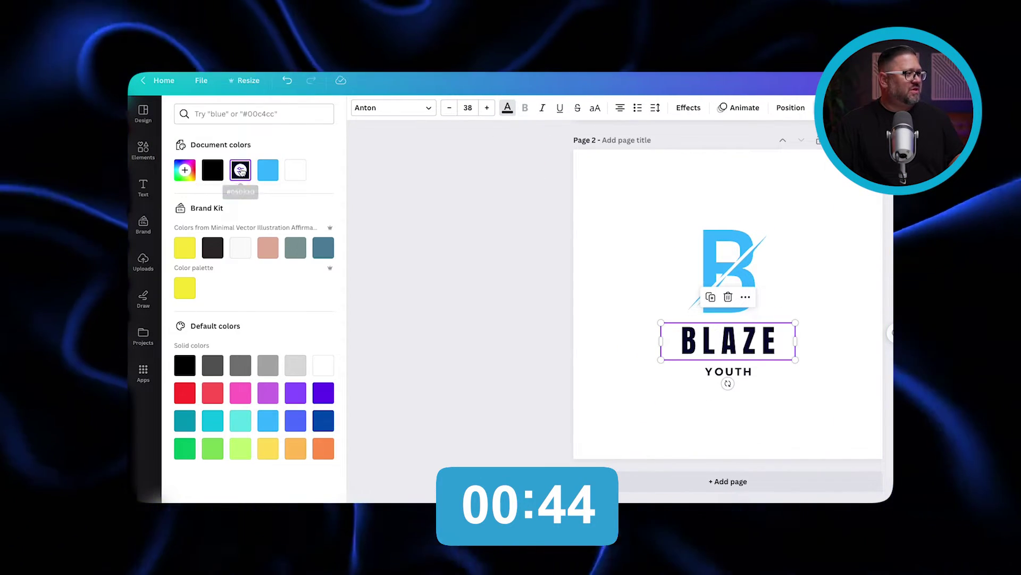
click(241, 171)
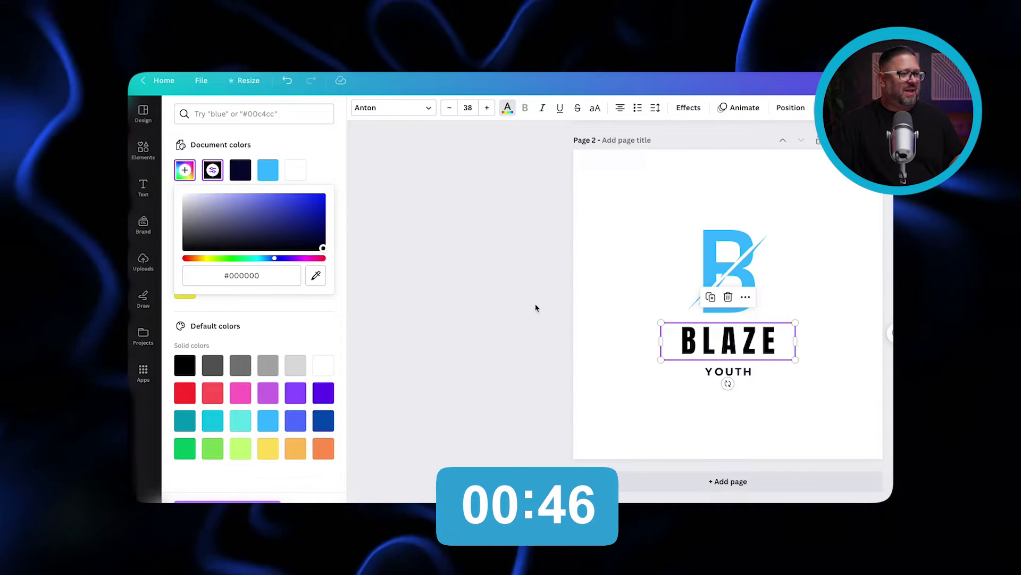
click(611, 321)
- Set the letter spacing of the YOUTH tagline to 626
click(747, 375)
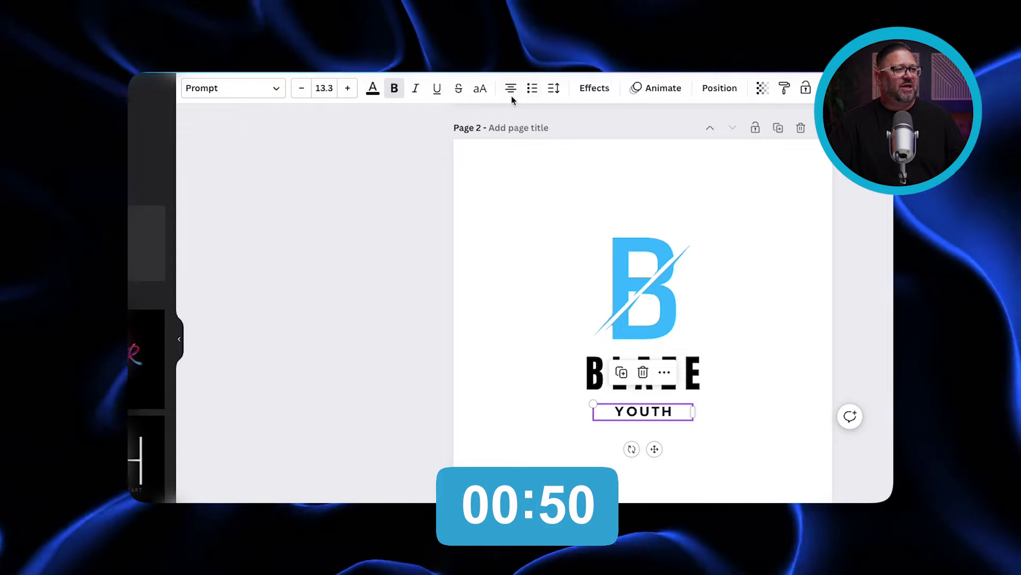
click(553, 89)
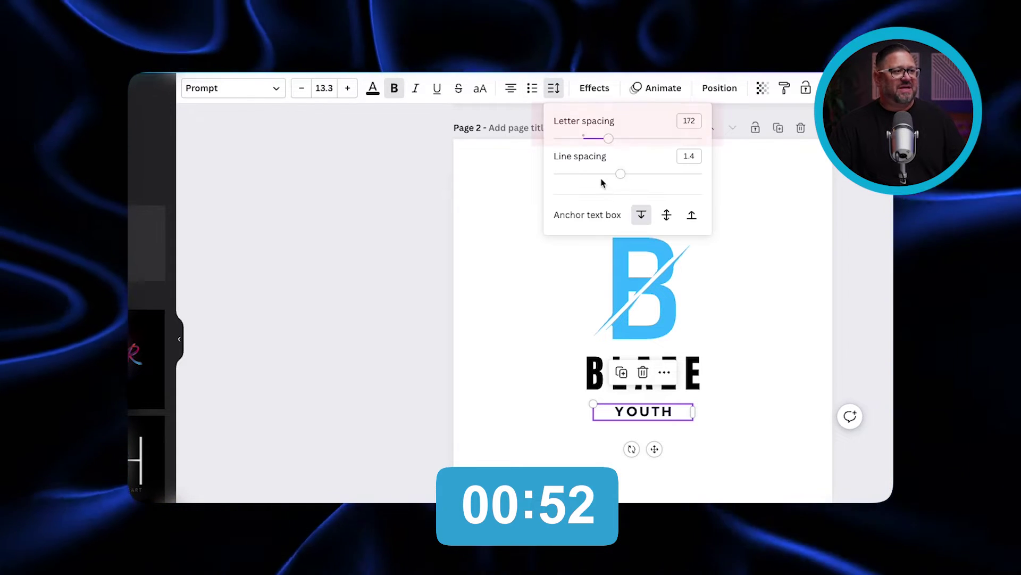
click(610, 141)
drag(611, 144, 675, 143)
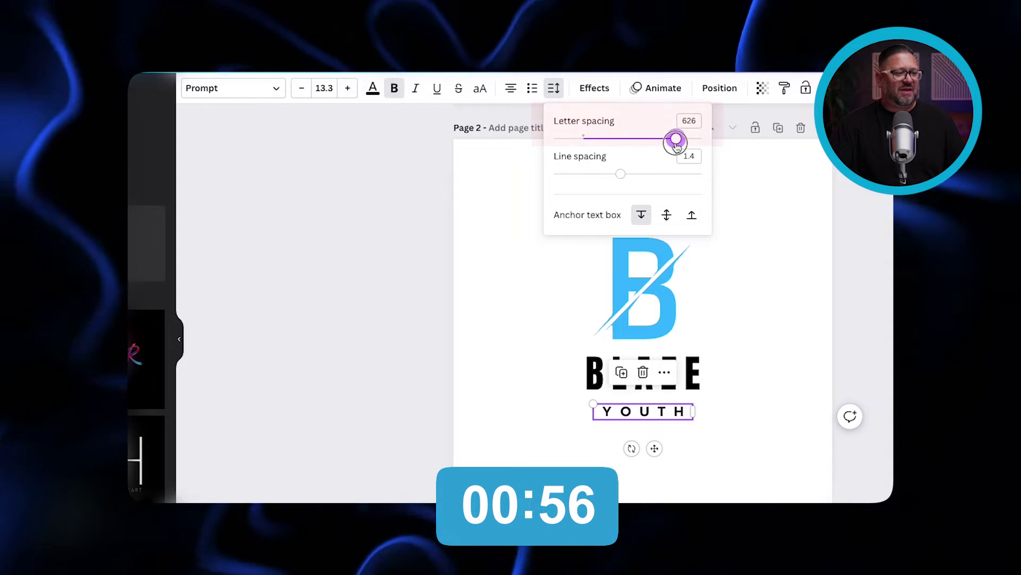
click(752, 455)
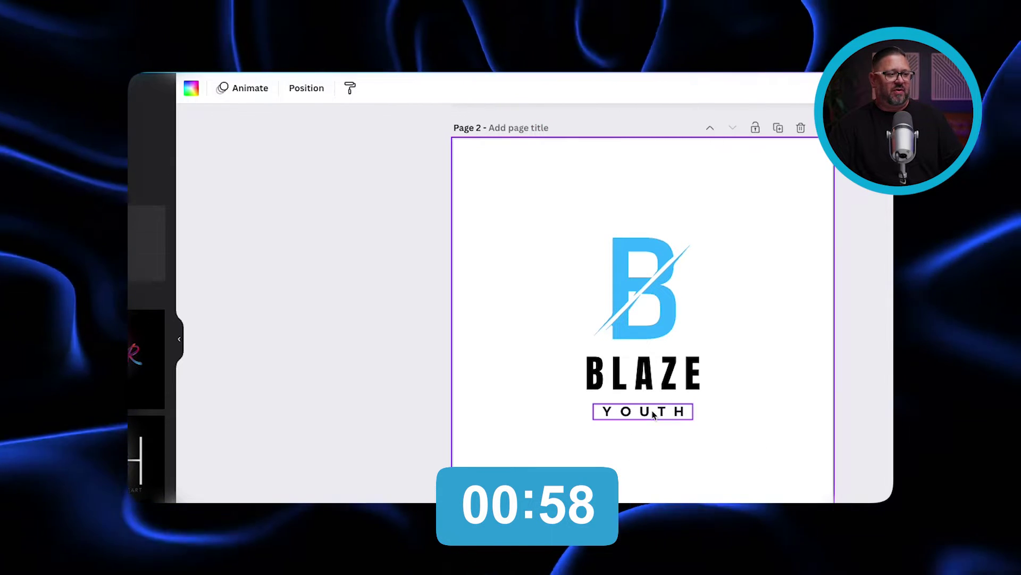
- Move the YOUTH tagline slightly up so it sits closer beneath BLAZE
click(654, 414)
drag(653, 414, 650, 407)
click(768, 381)
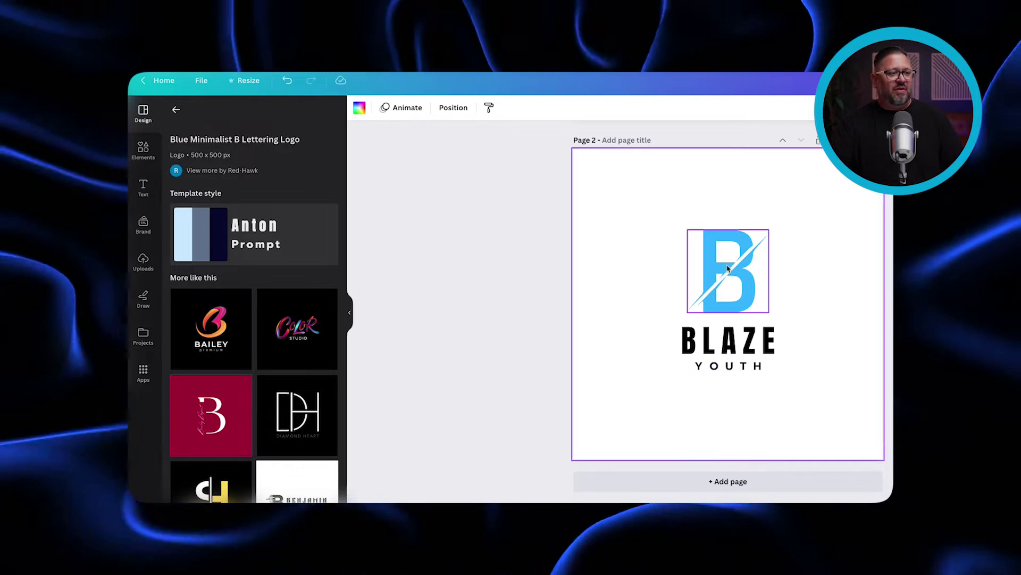
- Recolour the YOUTH tagline with the same light blue as the B graphic
click(727, 366)
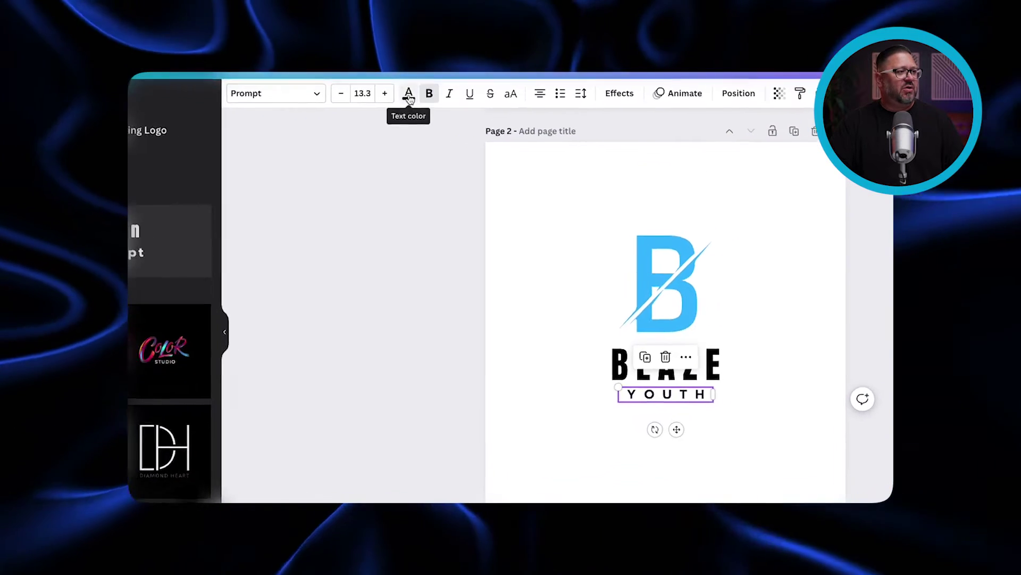
click(372, 88)
click(232, 164)
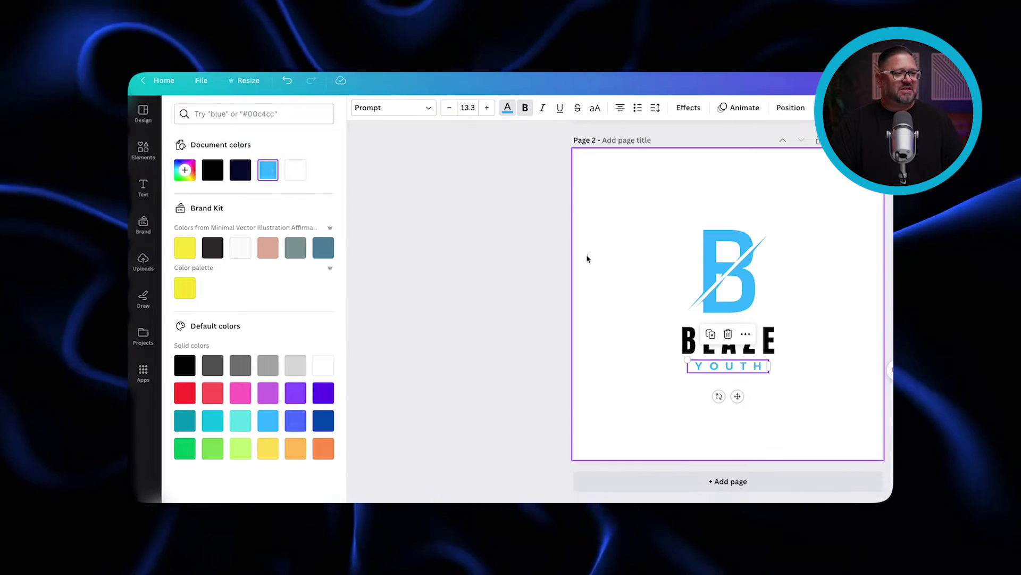
click(587, 258)
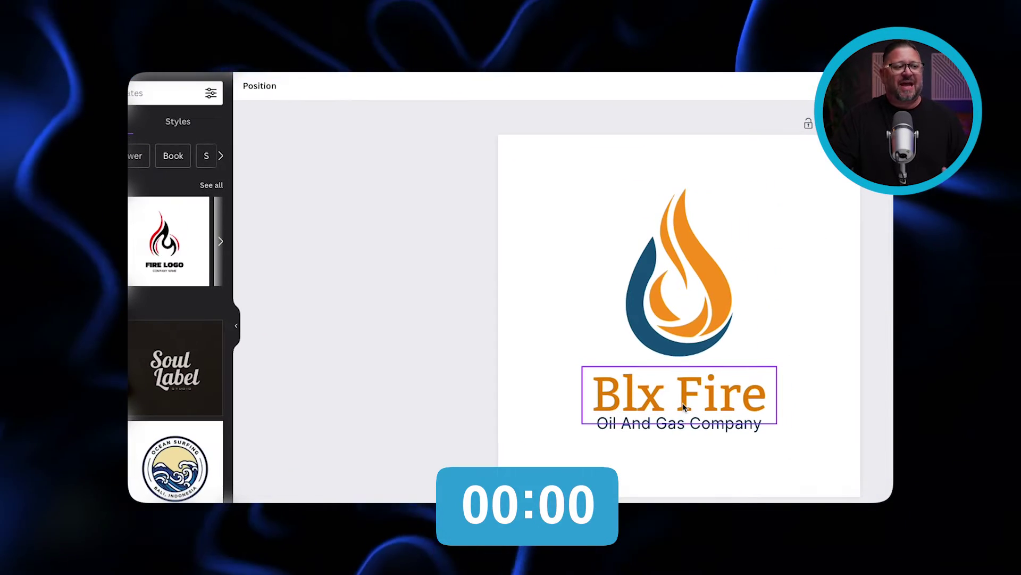
- Replace the Blx Fire heading text beneath the flame with CATALYST
text(CA)
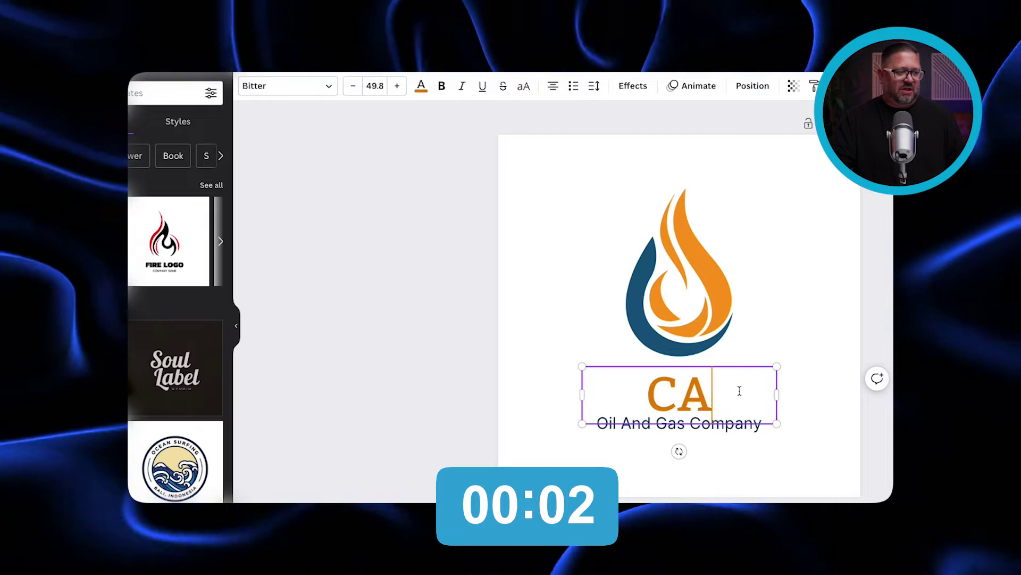
text(TALYST)
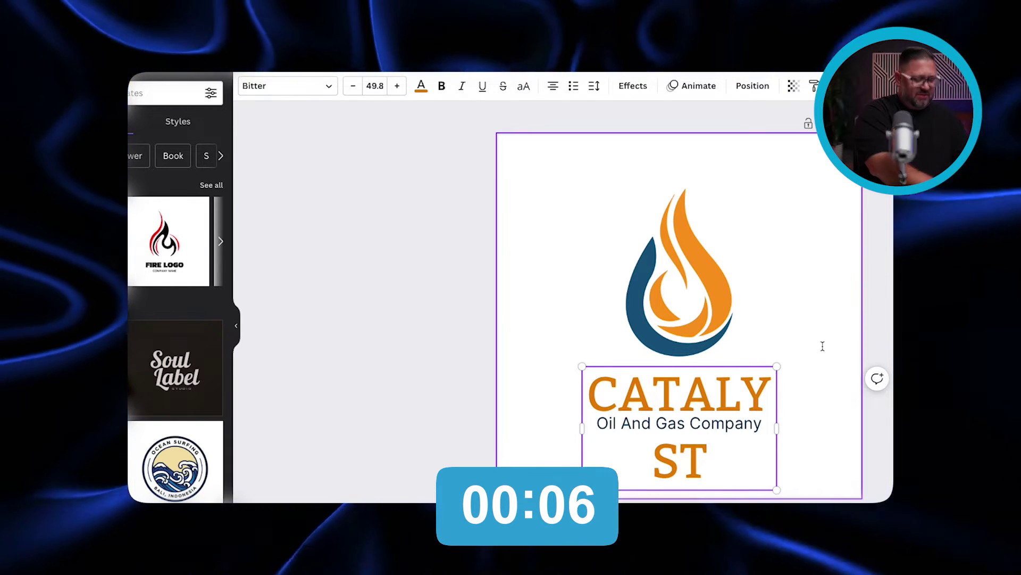
click(822, 346)
- Widen the CATALYST text box so the word fits on one line, and centre it beneath the flame
click(583, 433)
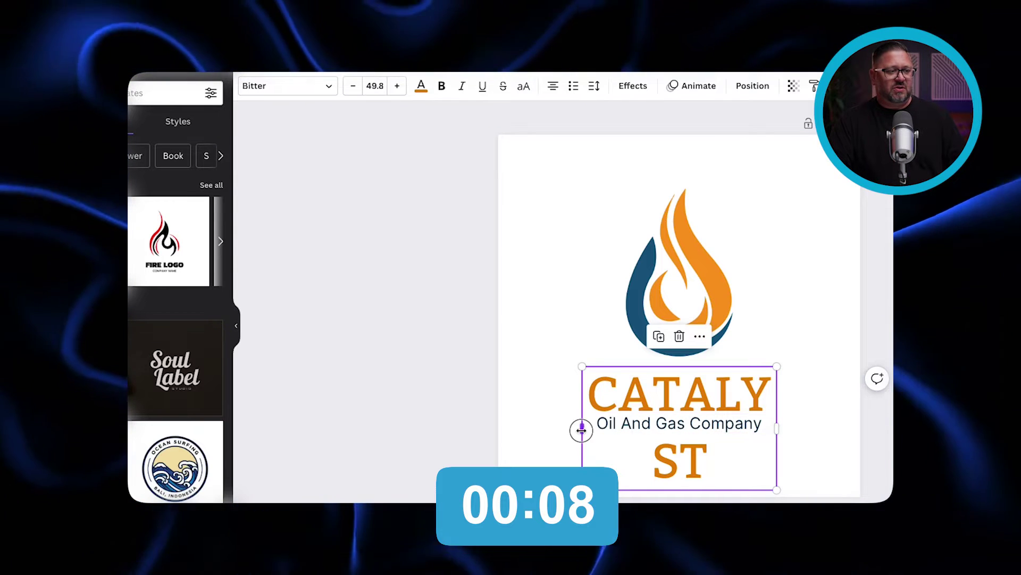
drag(582, 429, 529, 429)
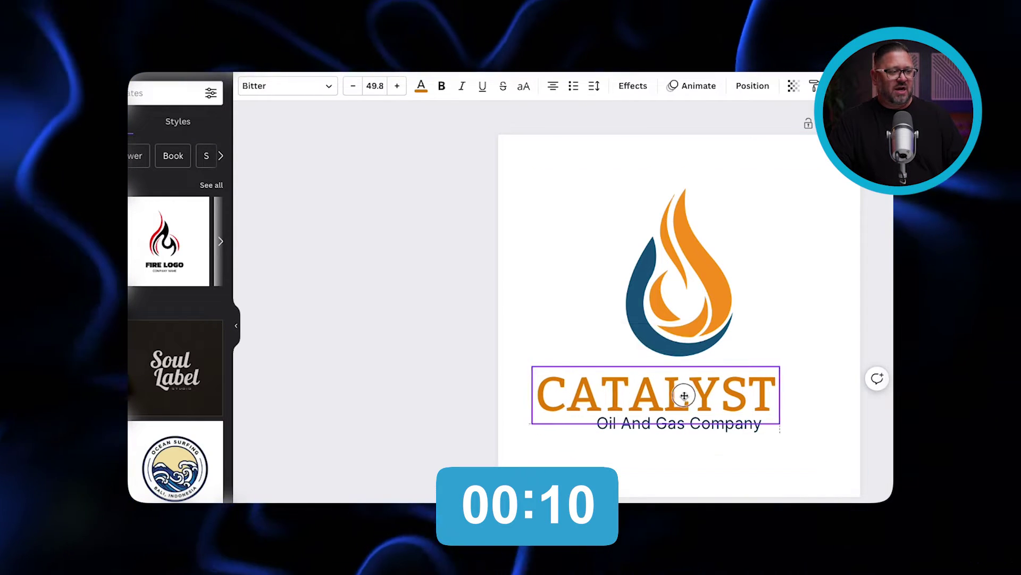
drag(684, 396, 708, 395)
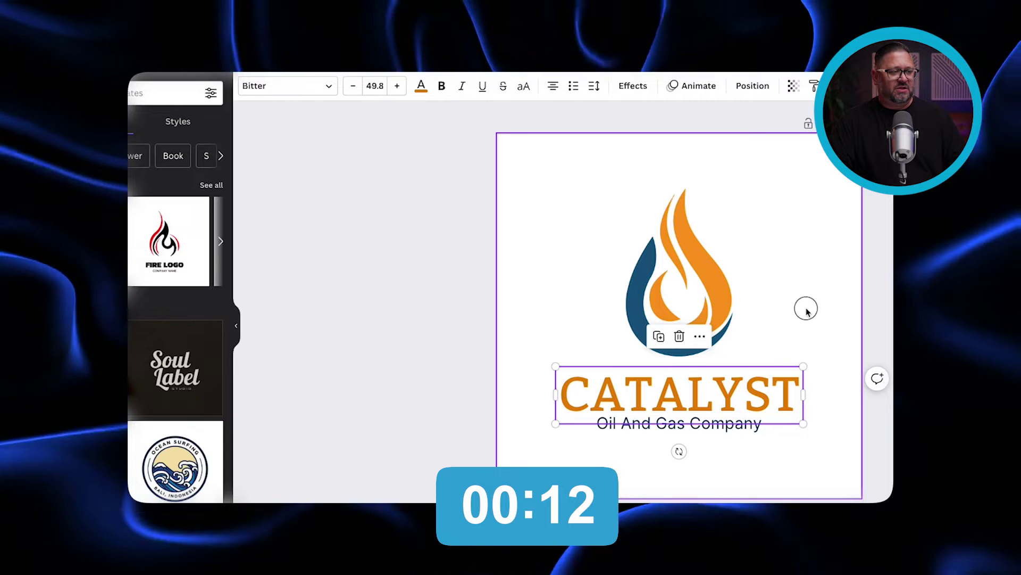
click(806, 308)
- Move the tagline slightly down from CATALYST and replace its text with STUDENT MINISTRIES
click(680, 424)
drag(694, 428, 699, 433)
double_click(718, 435)
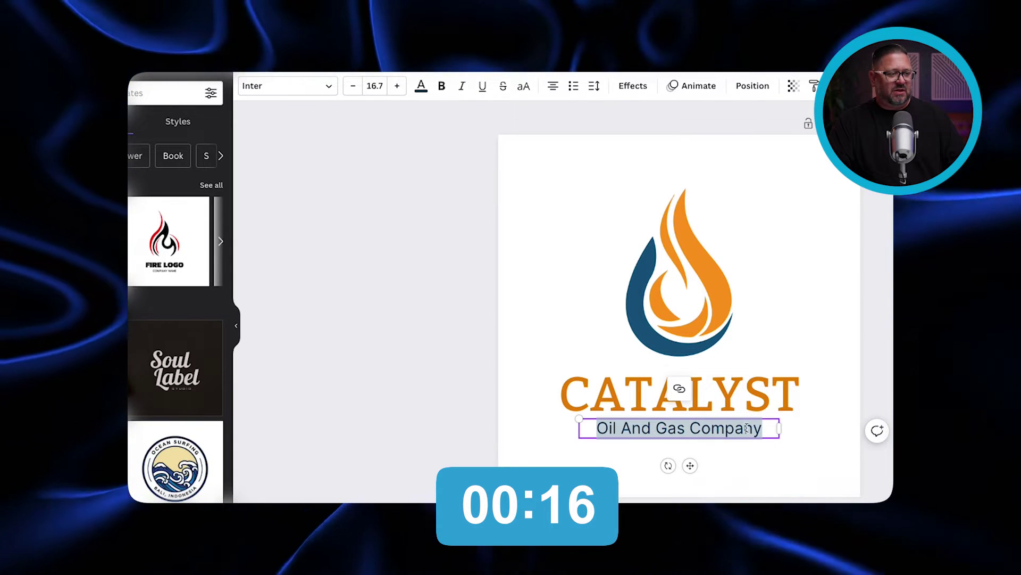
text(STUDE)
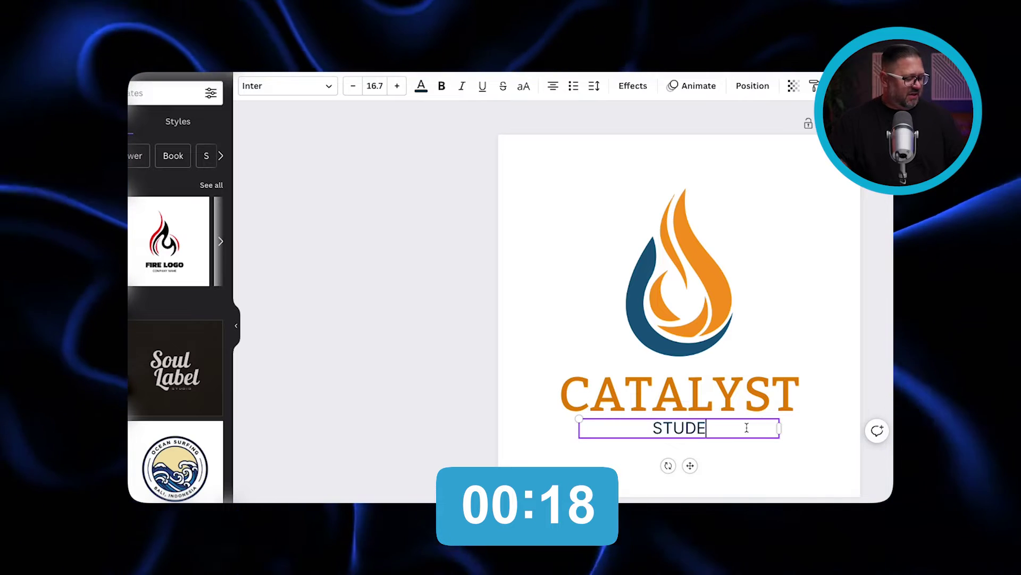
text(NT MINISTRIES)
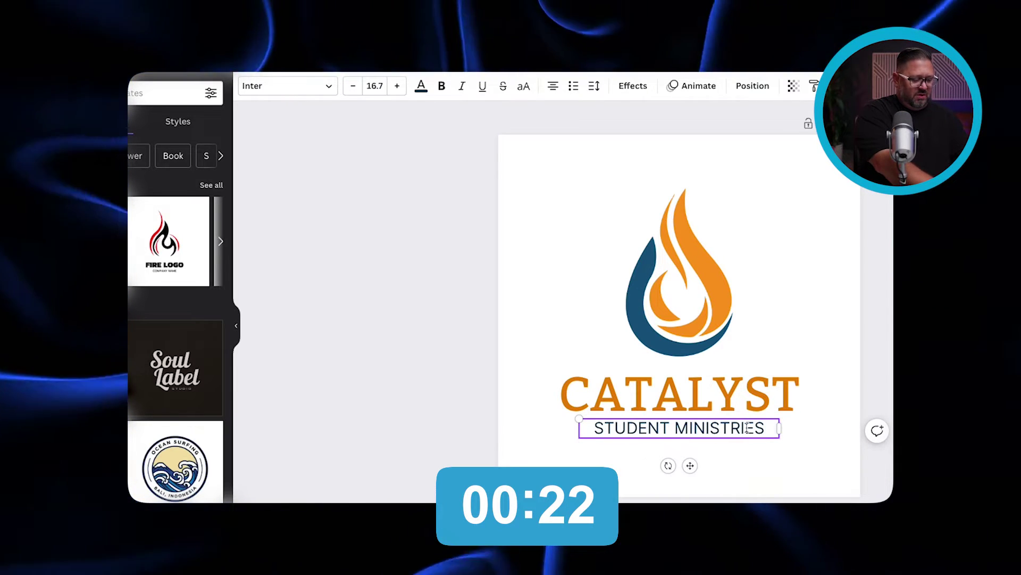
click(837, 333)
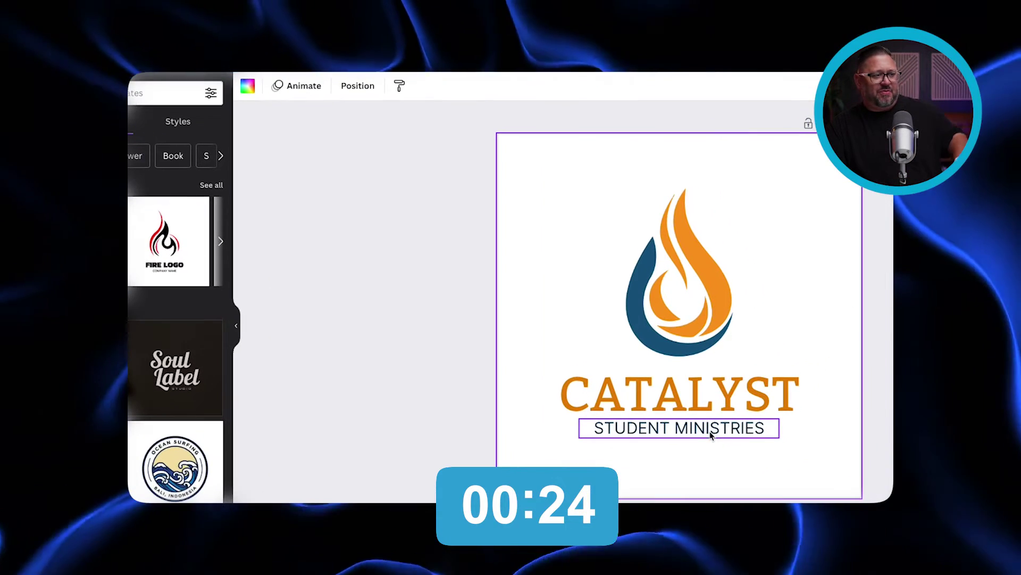
- Set the letter spacing of the STUDENT MINISTRIES tagline to 272
click(670, 437)
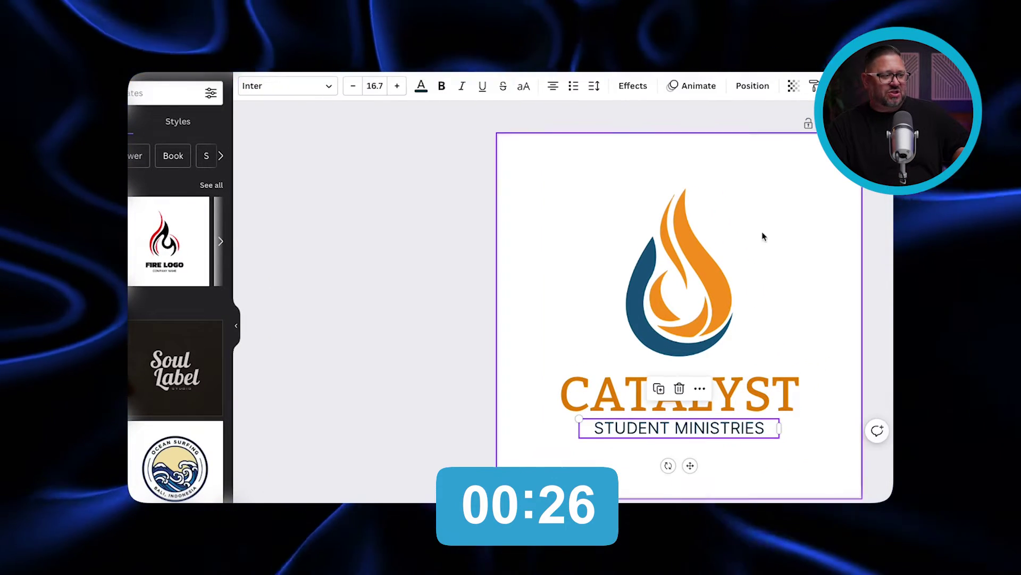
click(595, 92)
drag(622, 134, 662, 133)
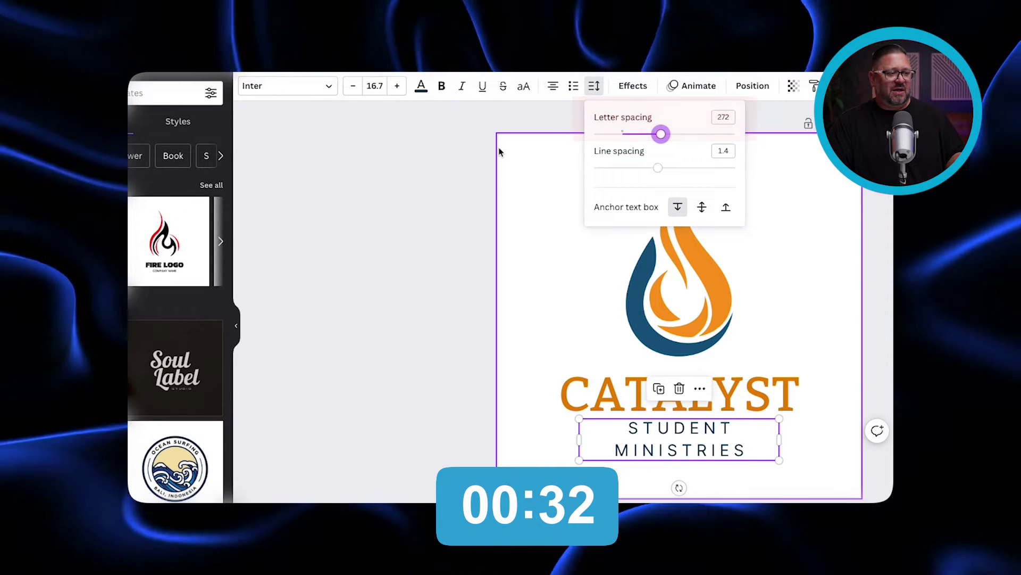
click(500, 150)
- Reduce the STUDENT MINISTRIES tagline to font size 12.7 so it fits on one line
click(659, 441)
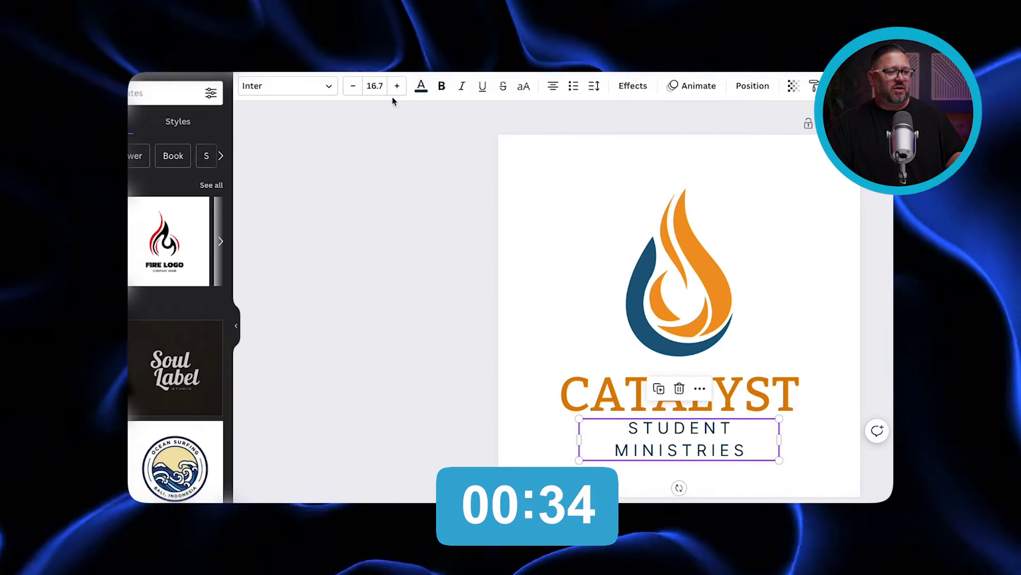
click(353, 86)
click(353, 85)
click(352, 86)
click(353, 85)
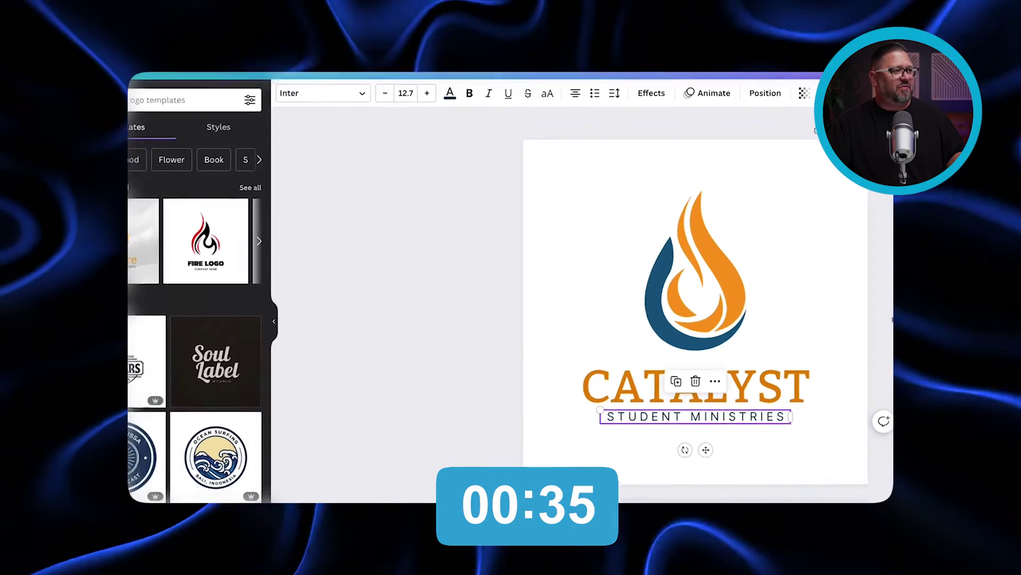
click(893, 318)
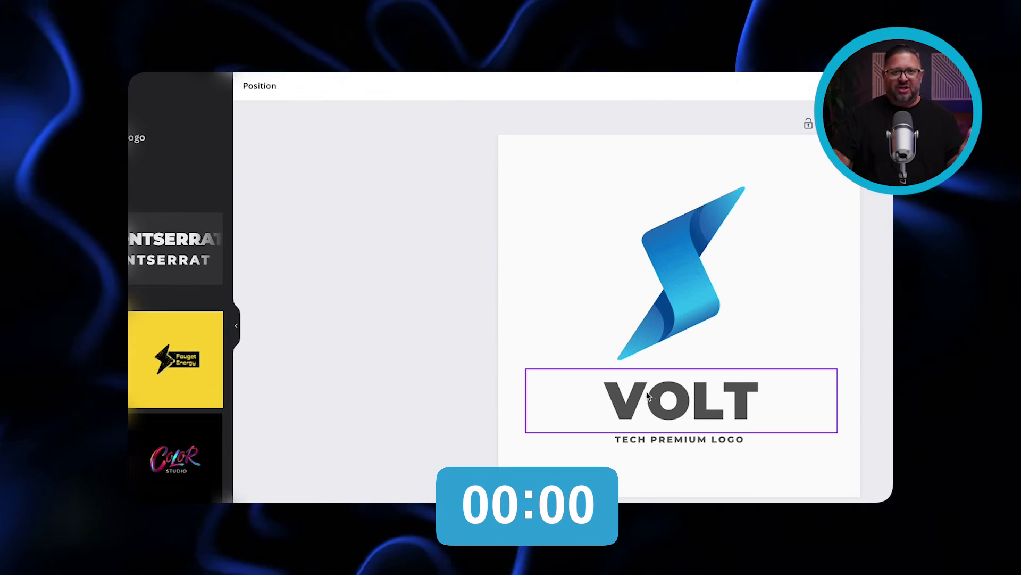
- Replace the VOLT heading with SPARK and move it slightly up towards the bolt graphic
double_click(648, 397)
key(ctrl+a)
text(S)
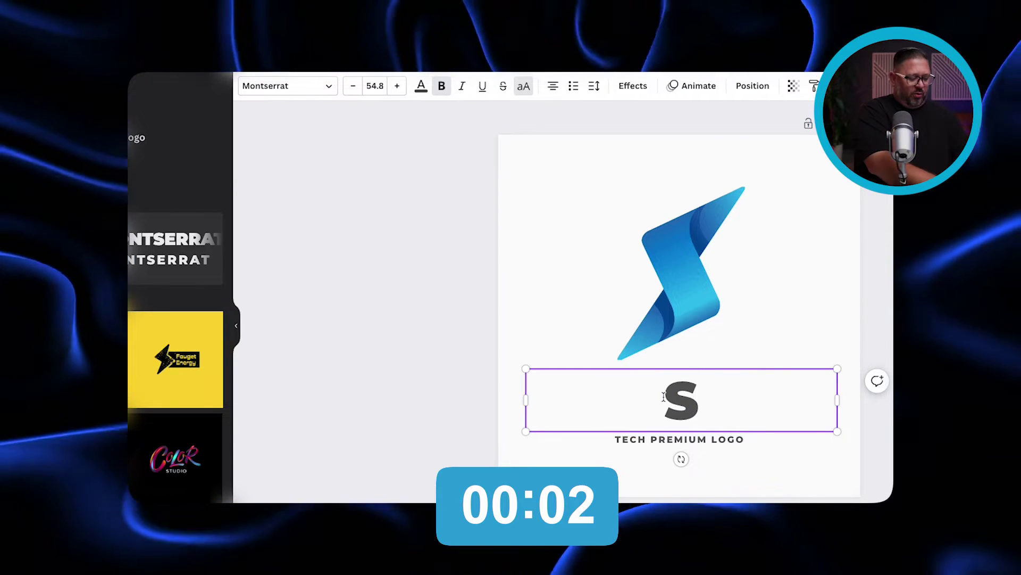
text(PARK)
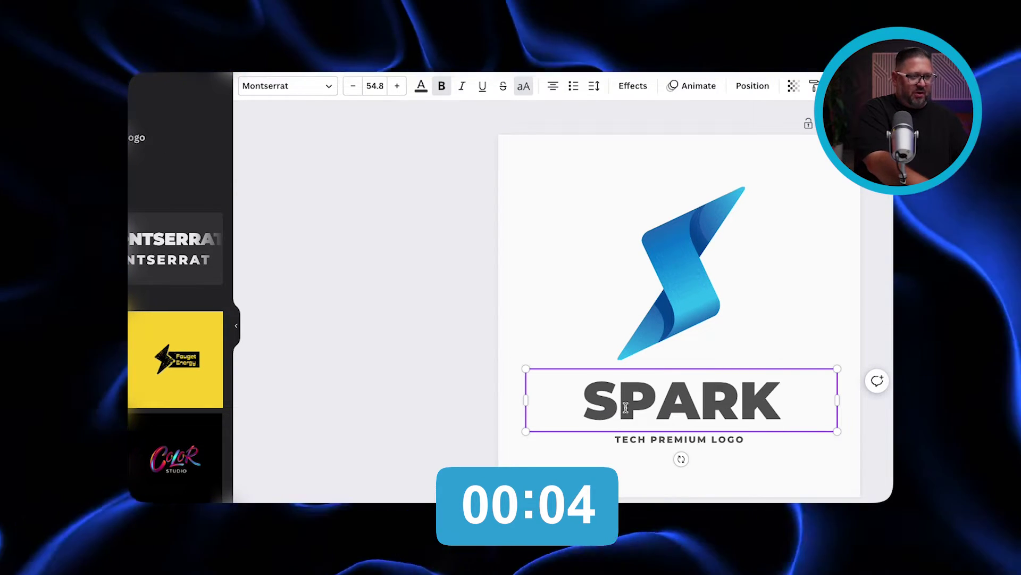
click(538, 312)
drag(653, 406, 653, 402)
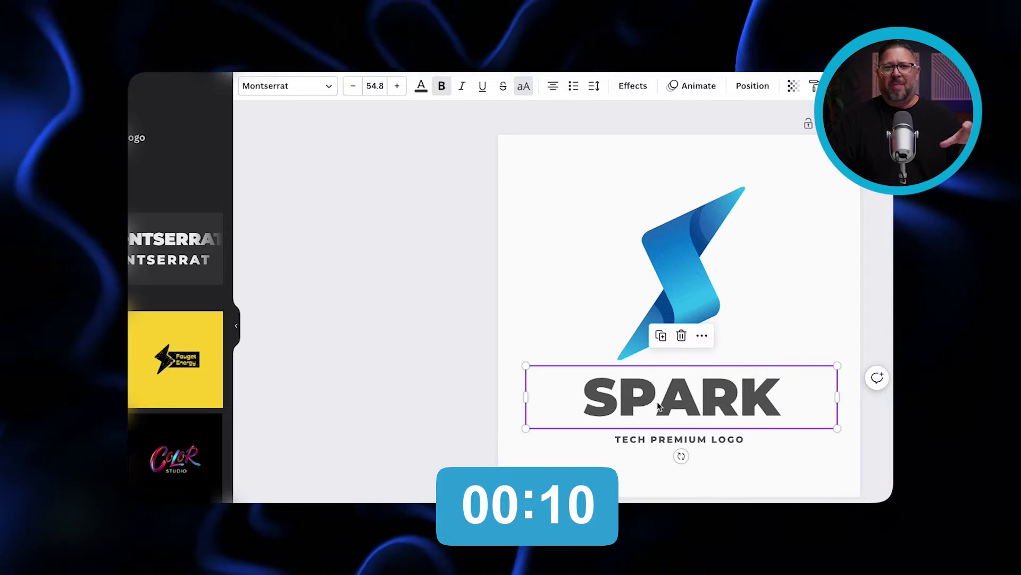
- Change the tagline beneath SPARK to YOUTH MINISTRY and enlarge it to font size 13.4
double_click(705, 441)
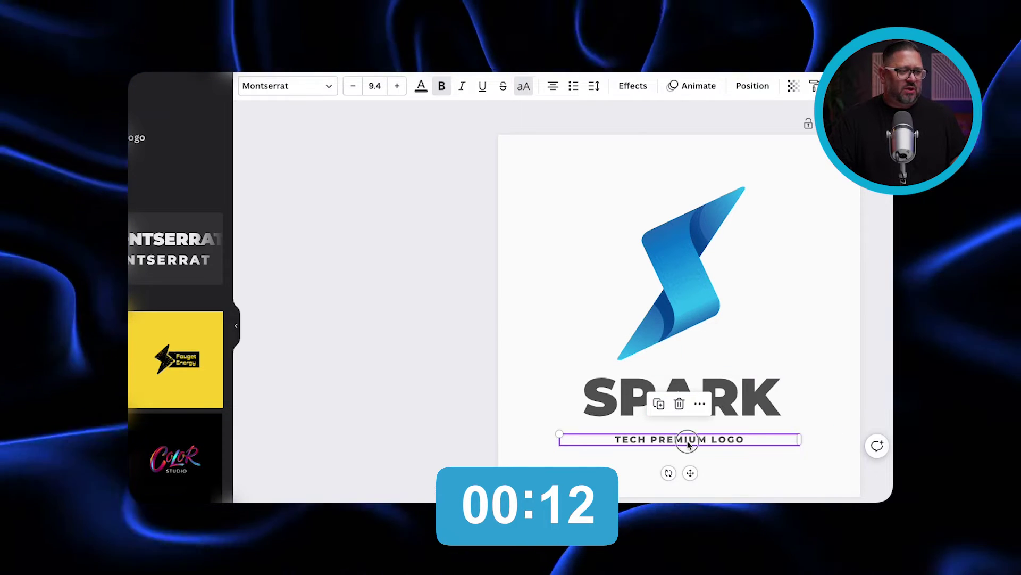
text(YOUTH MINISTRY)
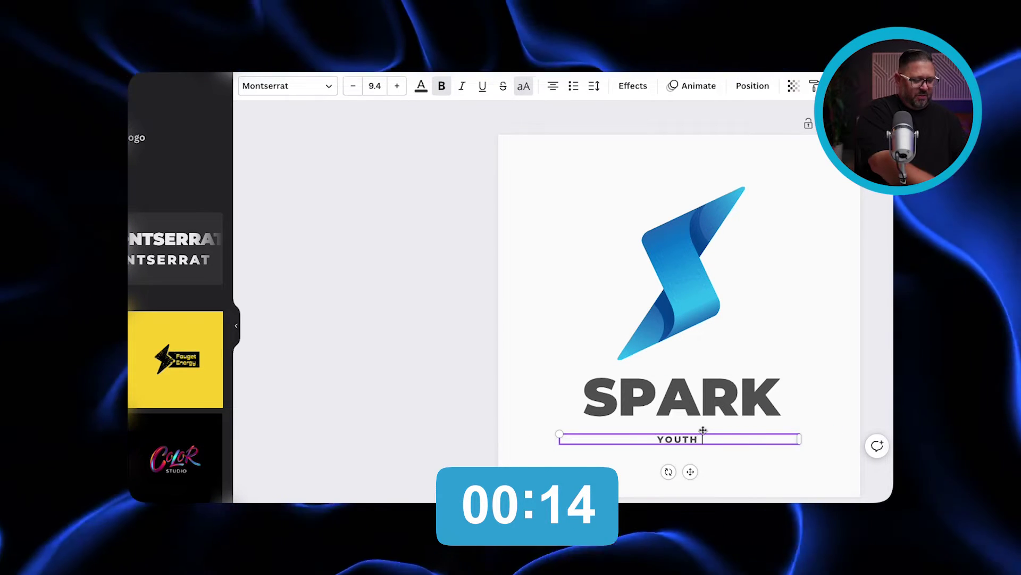
click(397, 86)
click(398, 87)
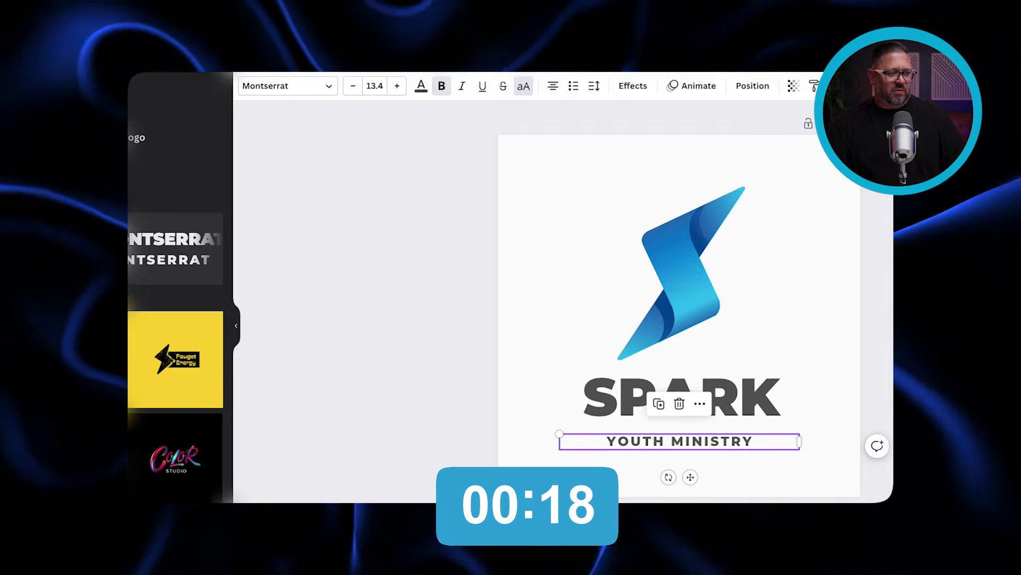
- Set the YOUTH MINISTRY letter spacing to 310 and move the tagline up closer beneath SPARK
click(594, 86)
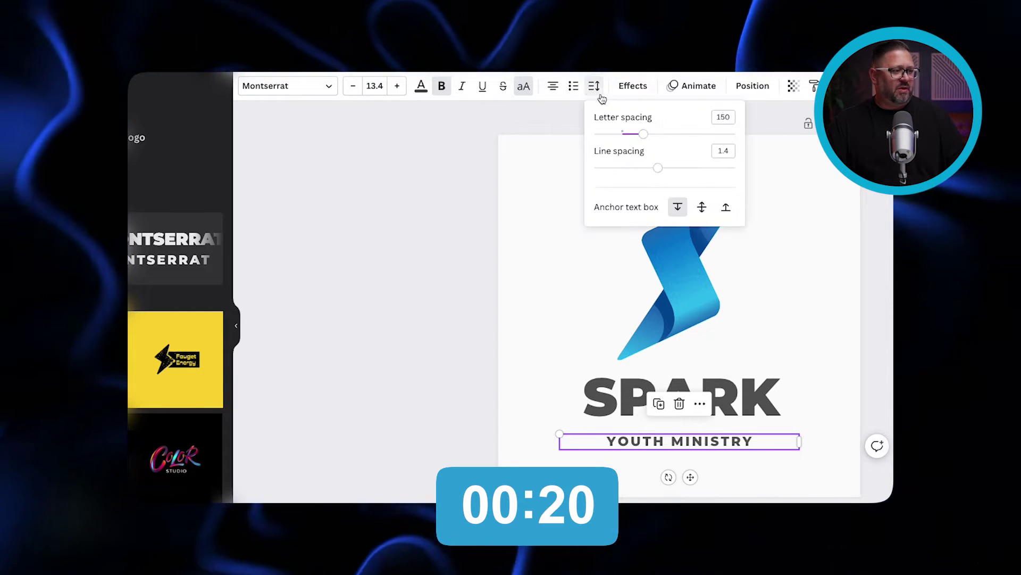
drag(644, 133, 666, 133)
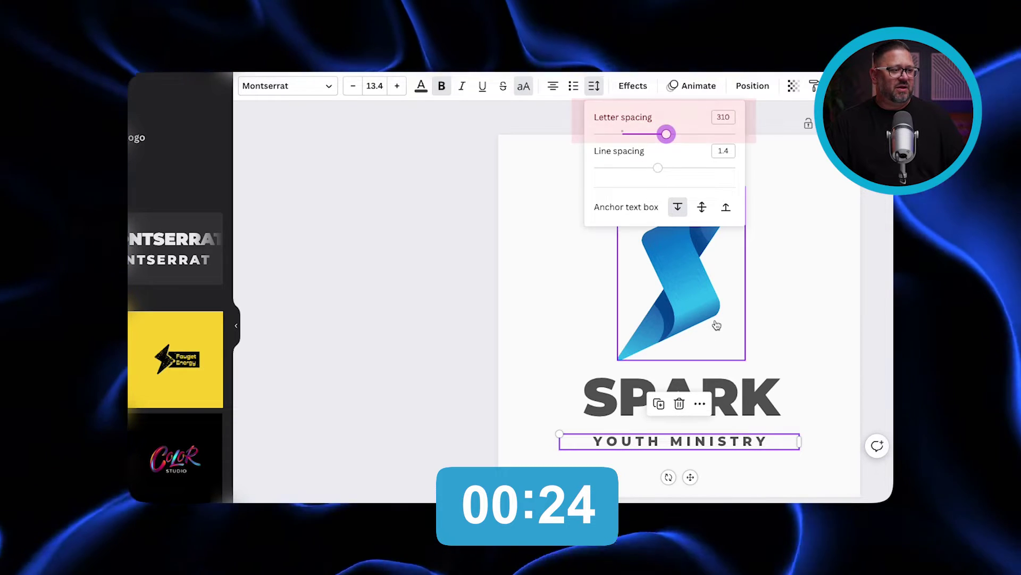
drag(721, 447, 721, 430)
key(Escape)
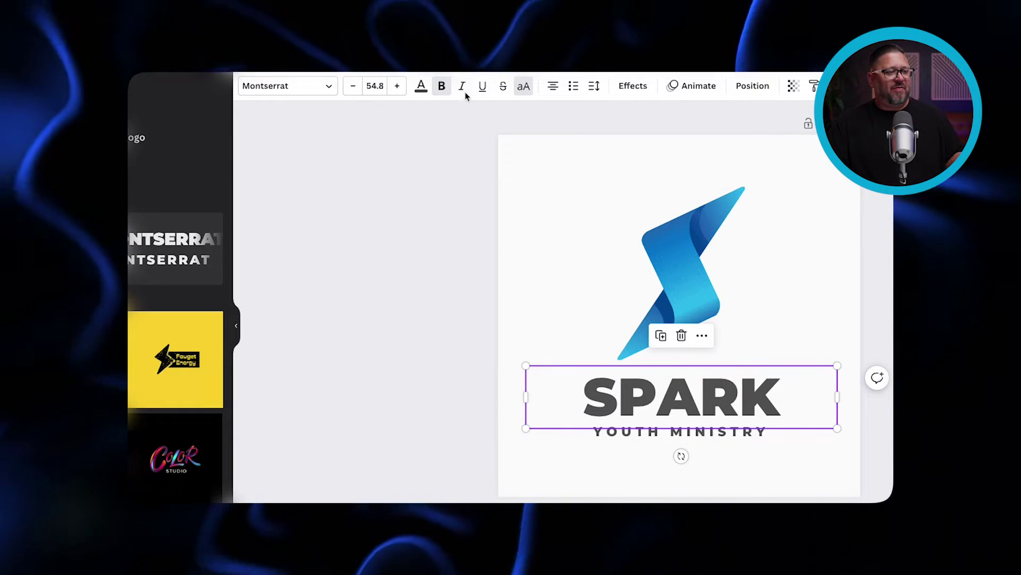
- Recolour the SPARK text with the medium blue #0D88D5 sampled from the bolt graphic
click(422, 87)
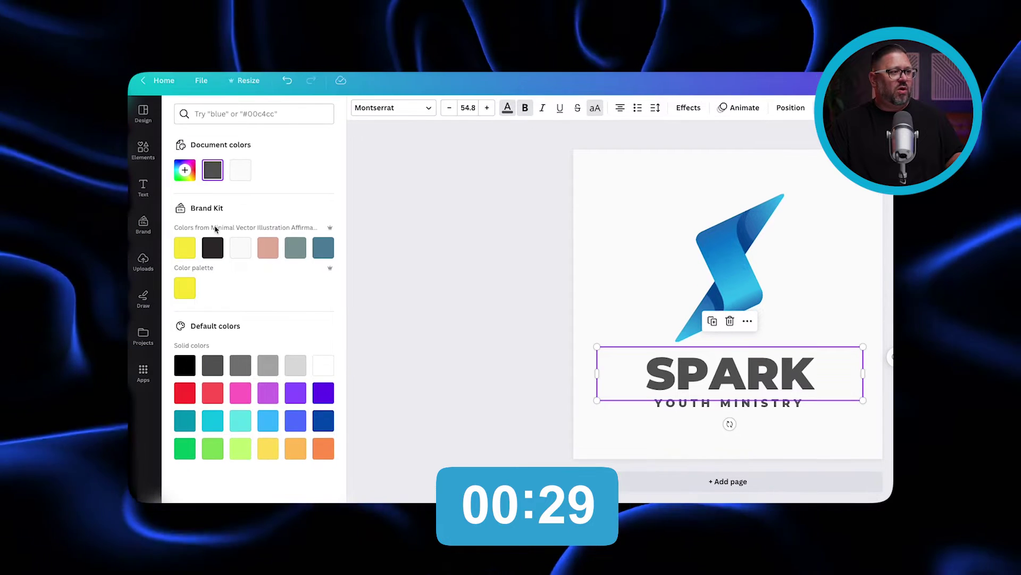
click(185, 169)
click(323, 276)
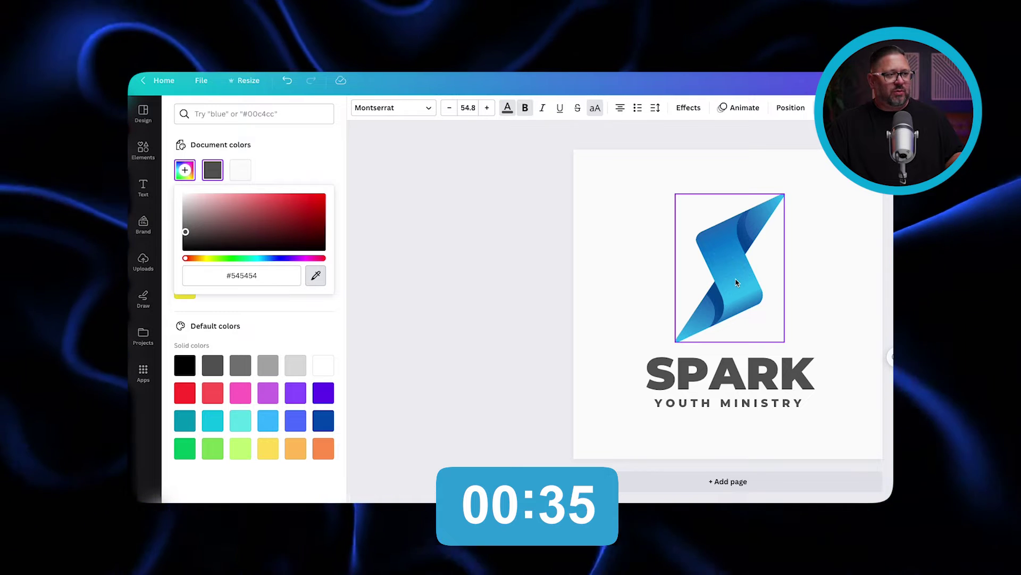
click(736, 282)
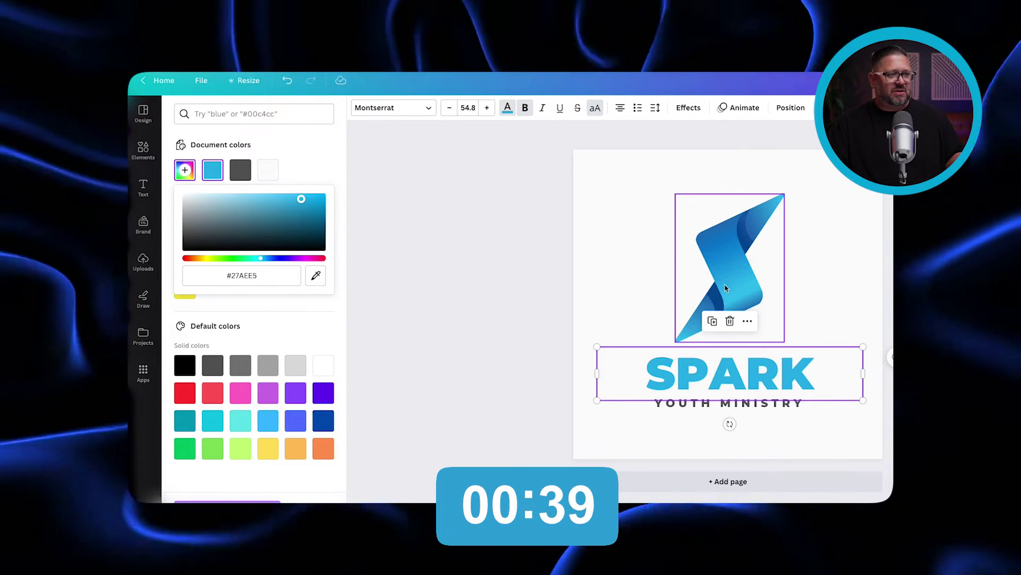
click(317, 277)
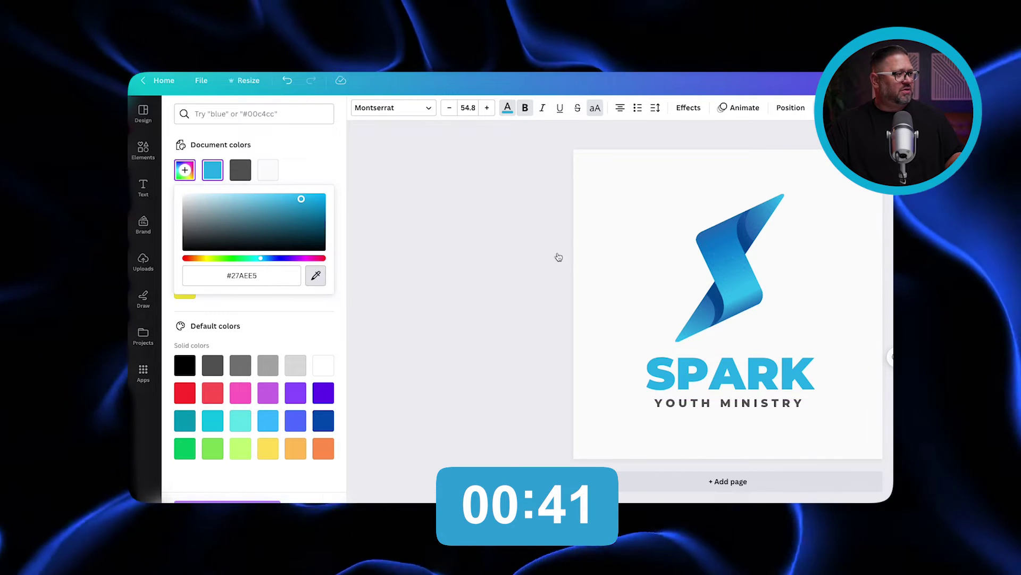
click(724, 258)
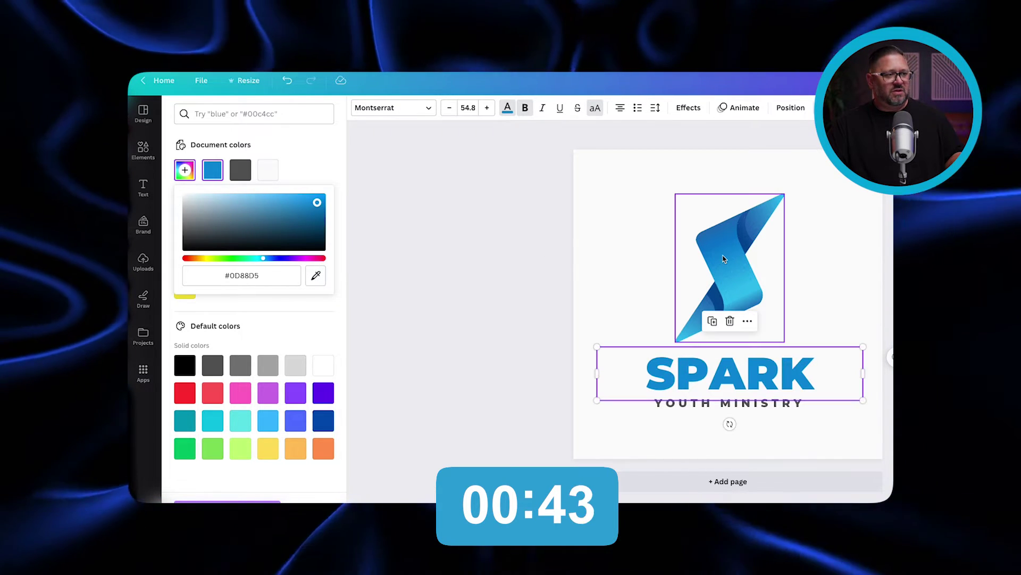
click(596, 254)
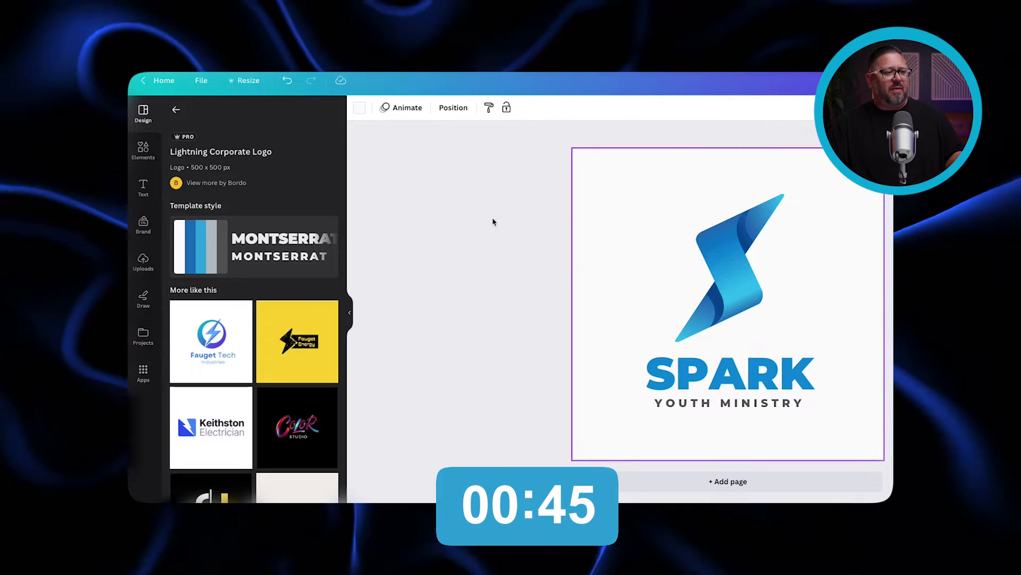
- Reduce the YOUTH MINISTRY tagline to font size 12.4
click(738, 406)
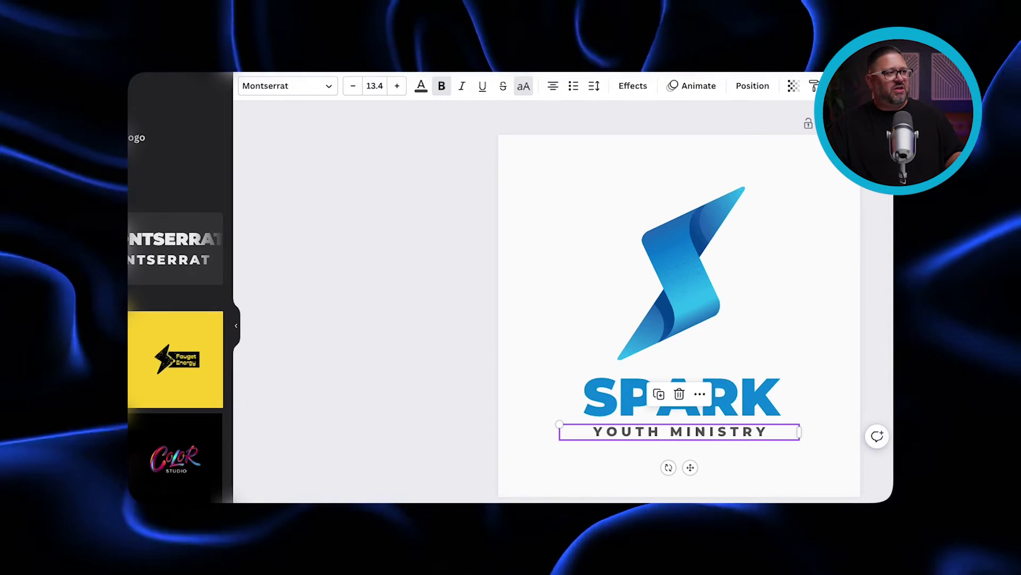
click(353, 88)
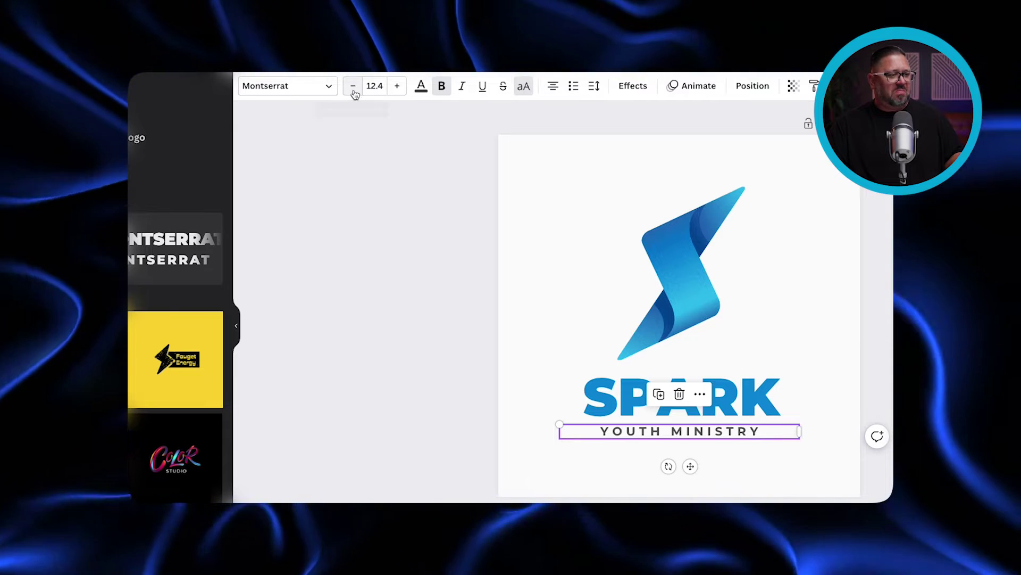
click(366, 230)
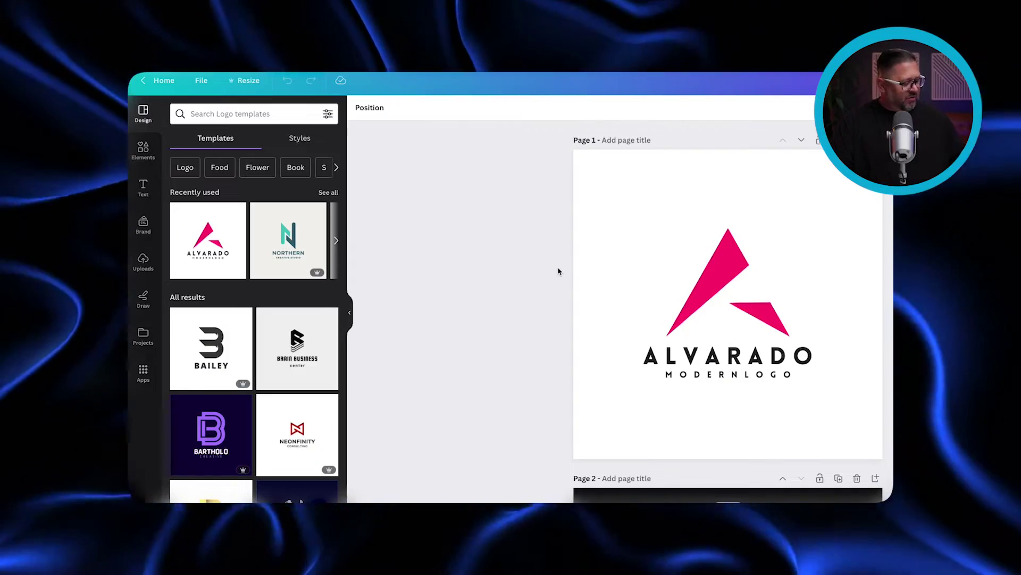
- Replace the ALVARADO heading on the pink A logo with ASYLUM and select the new text
drag(644, 356, 677, 360)
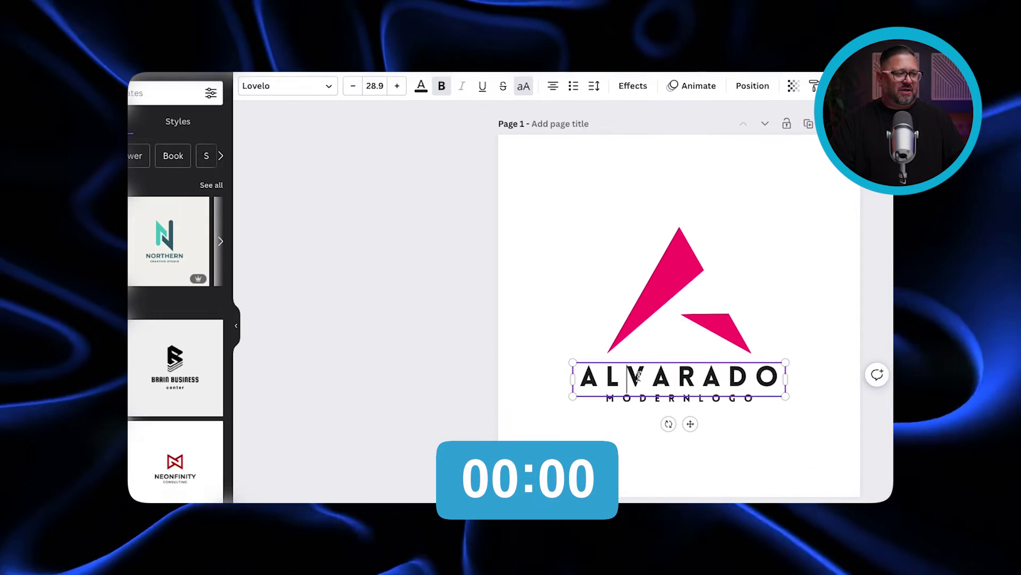
double_click(658, 369)
text(ASYLUM)
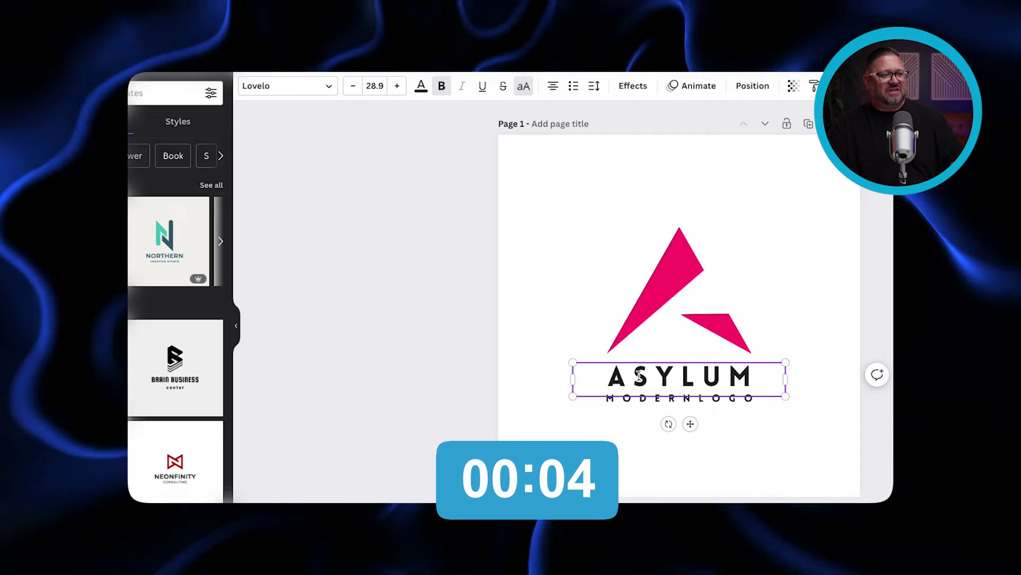
double_click(637, 380)
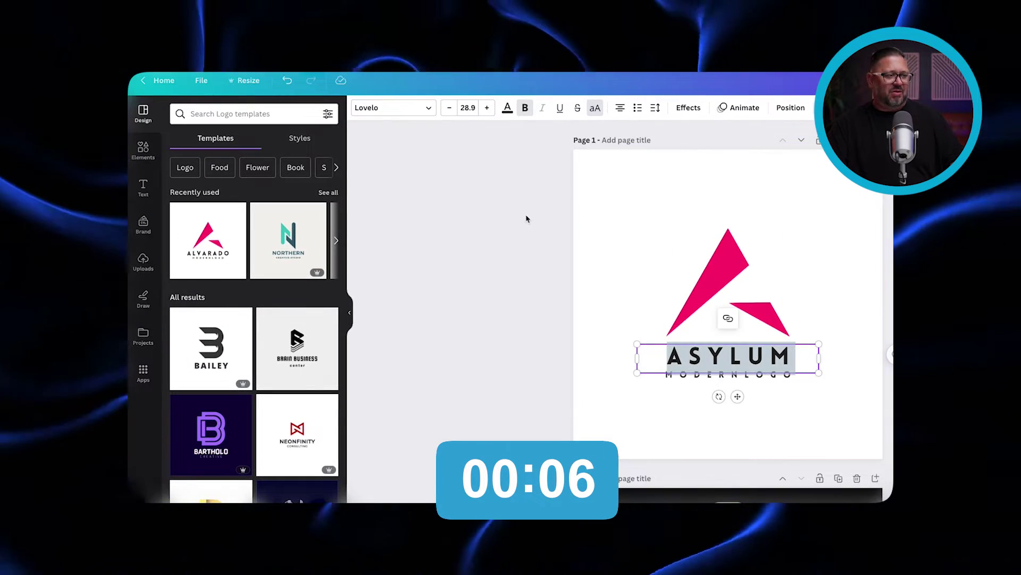
- Change the ASYLUM heading's font to League Spartan and increase its size to 36.9
click(383, 111)
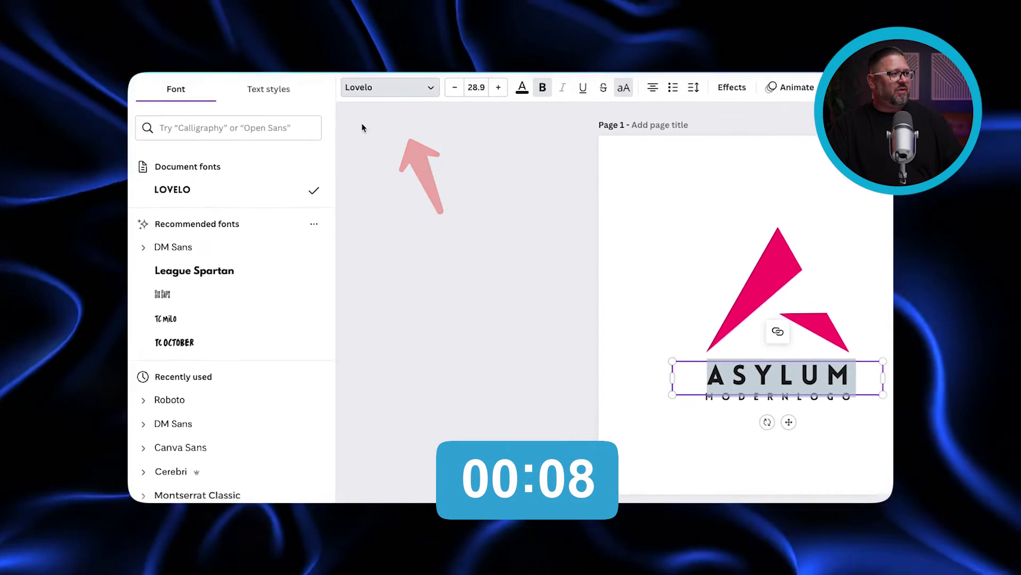
click(210, 272)
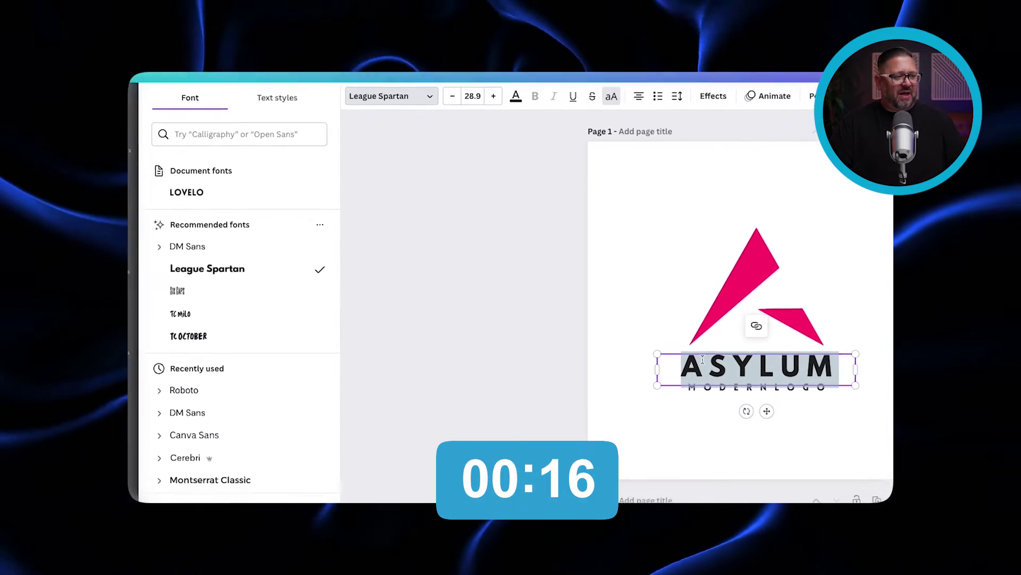
click(486, 108)
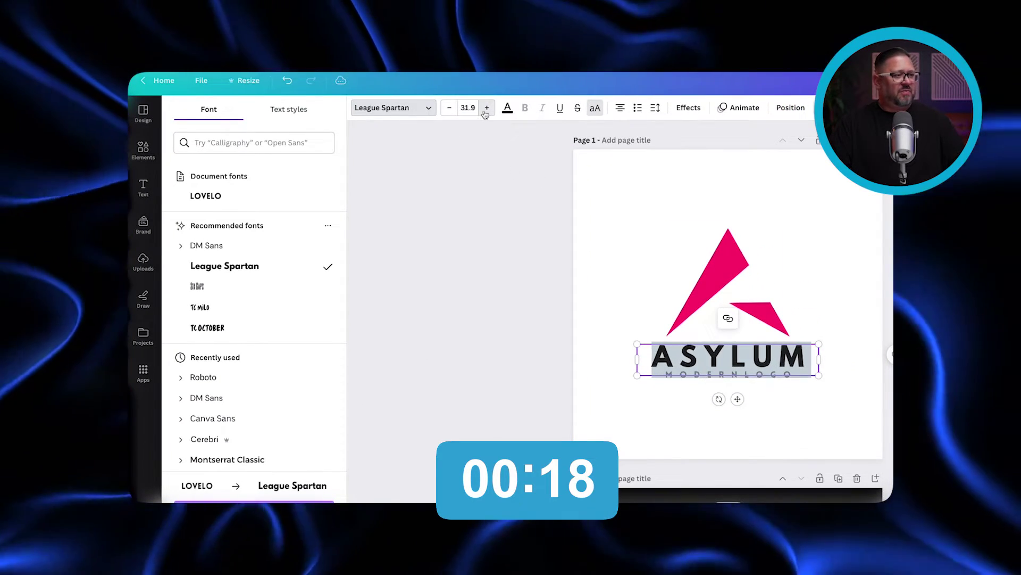
click(487, 107)
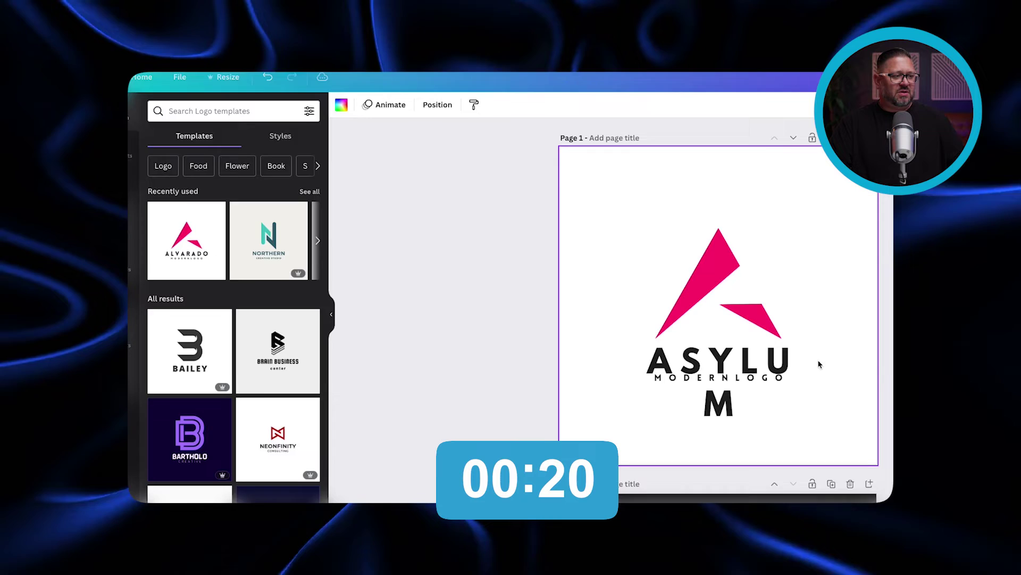
- Widen the ASYLUM text box so the word fits on one line, and move the MODERNLOGO tagline down clear of it
click(814, 367)
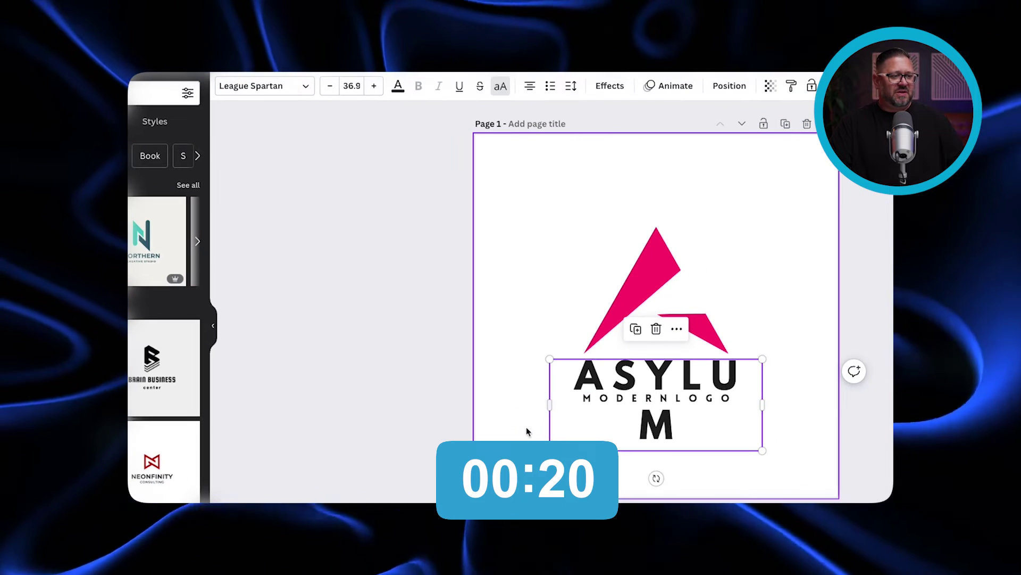
drag(550, 405, 531, 406)
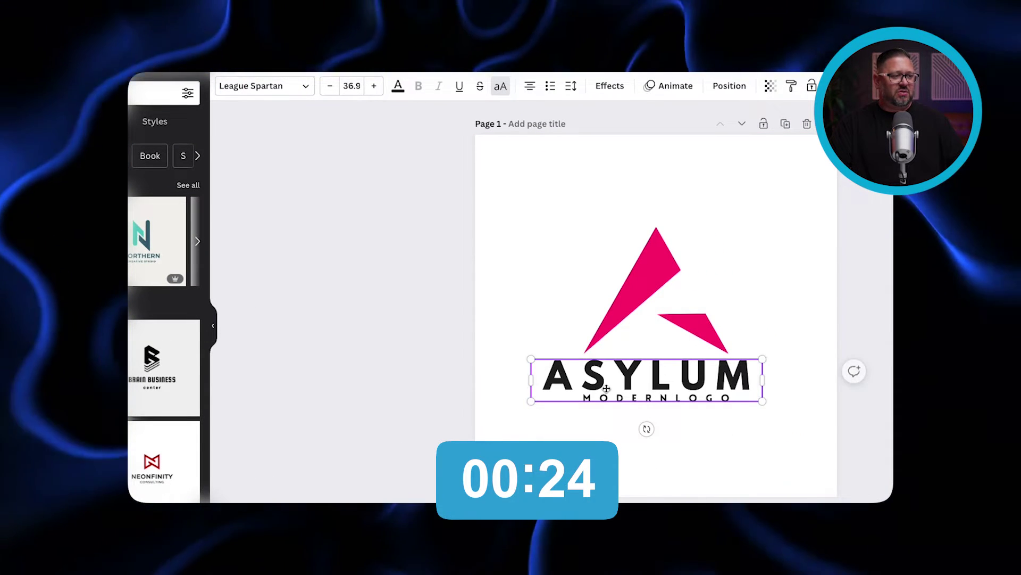
drag(643, 383, 665, 424)
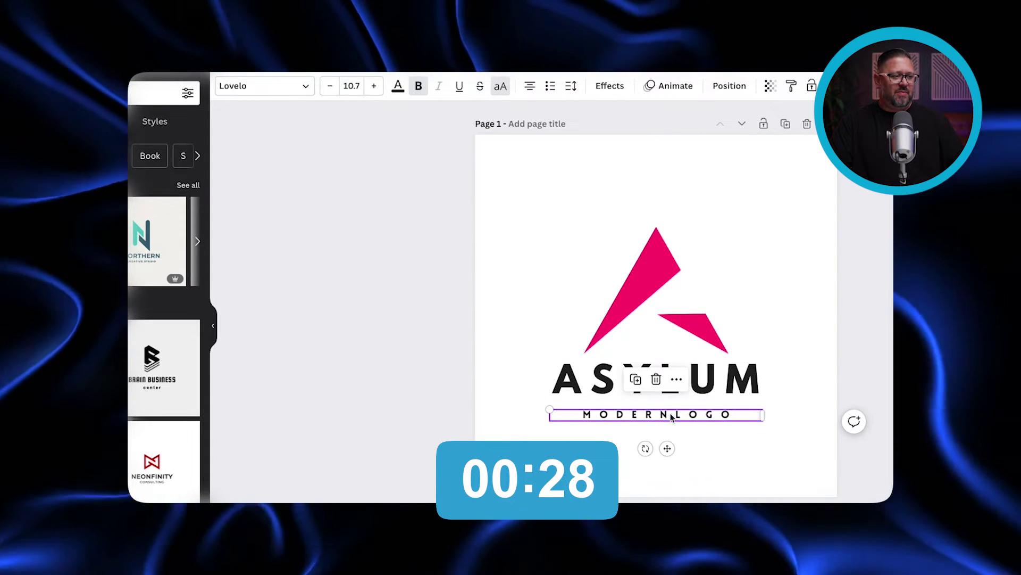
- Set the MODERNLOGO tagline's font to League Spartan and replace its text with YOUTH MINISTRY
click(301, 89)
click(212, 205)
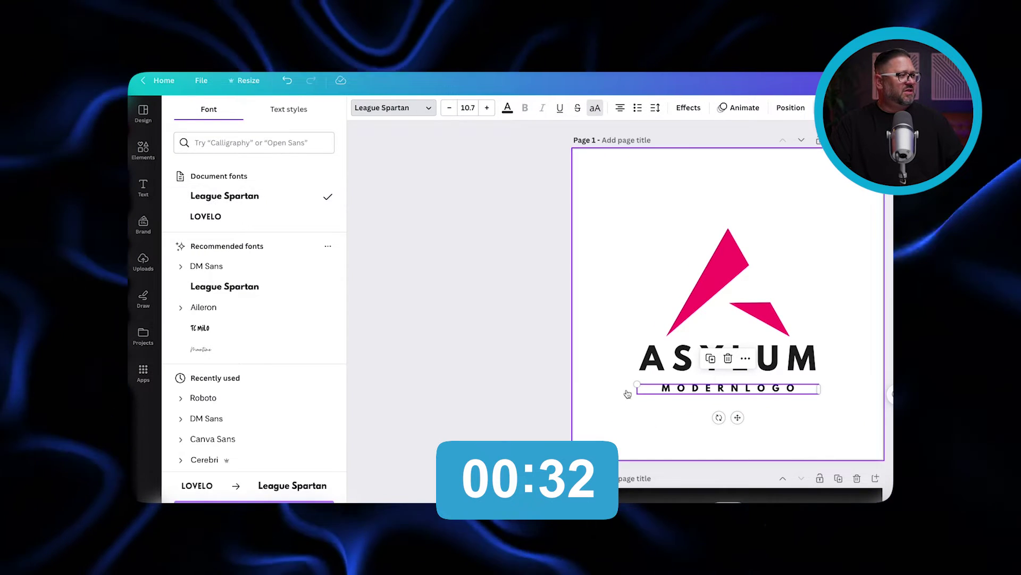
click(543, 151)
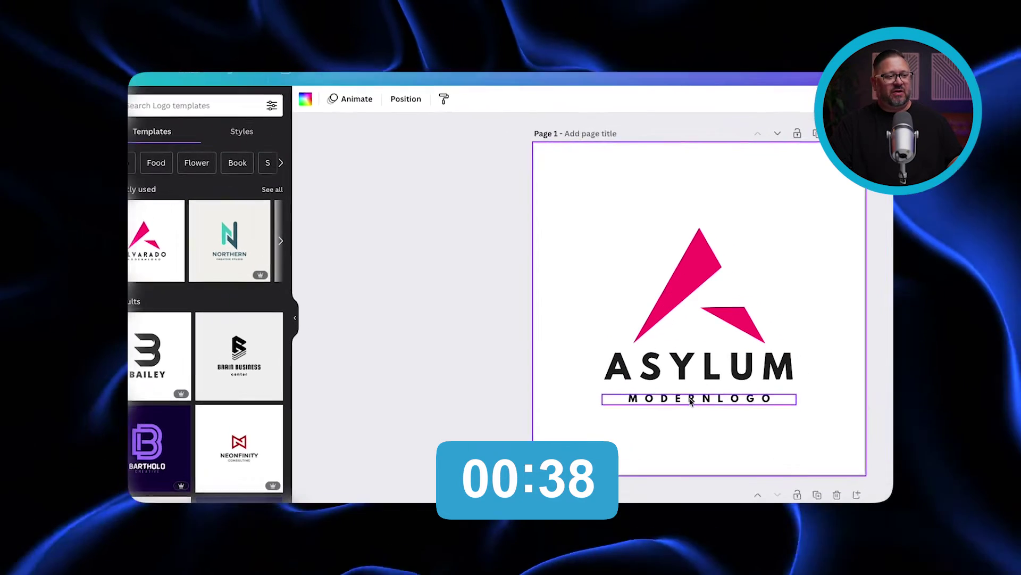
double_click(720, 388)
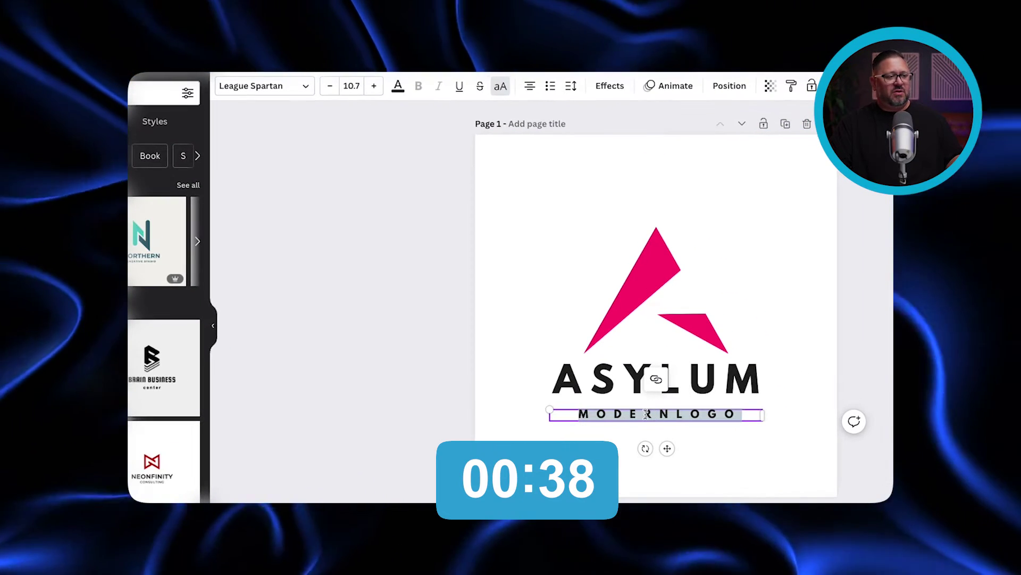
text(YOUTH MINISTRY)
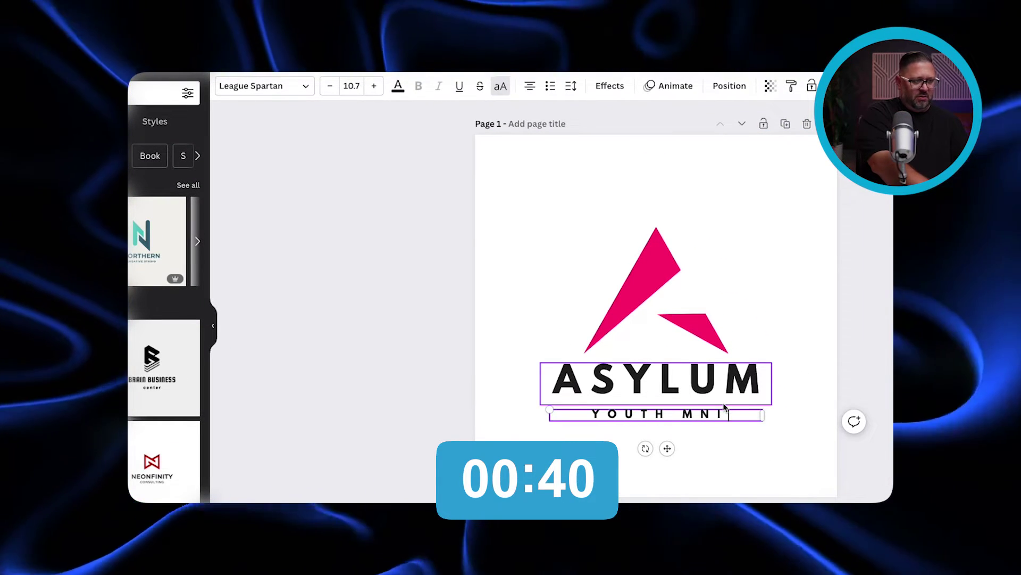
click(421, 344)
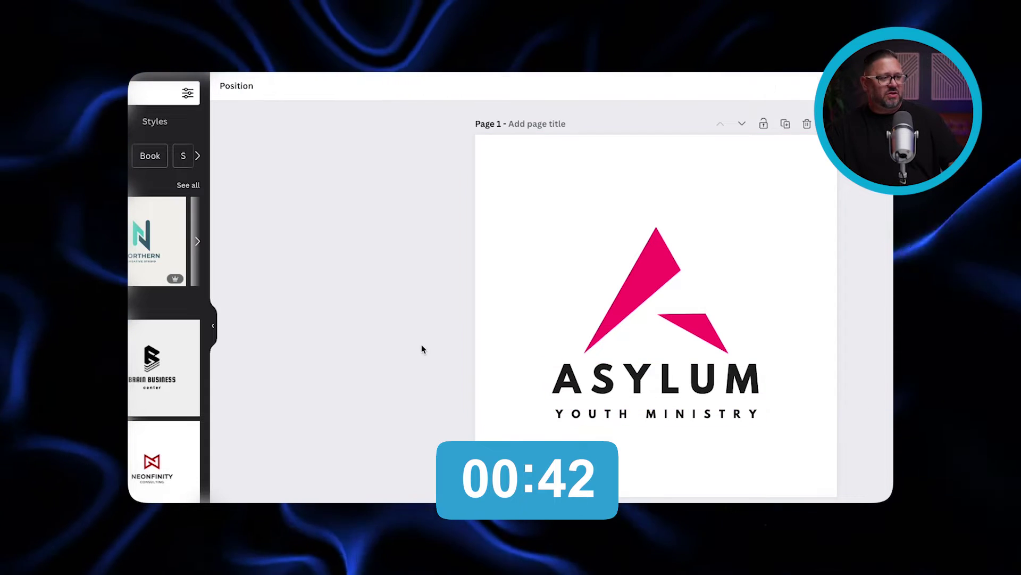
- Tighten the ASYLUM heading's letter spacing to 42
click(660, 391)
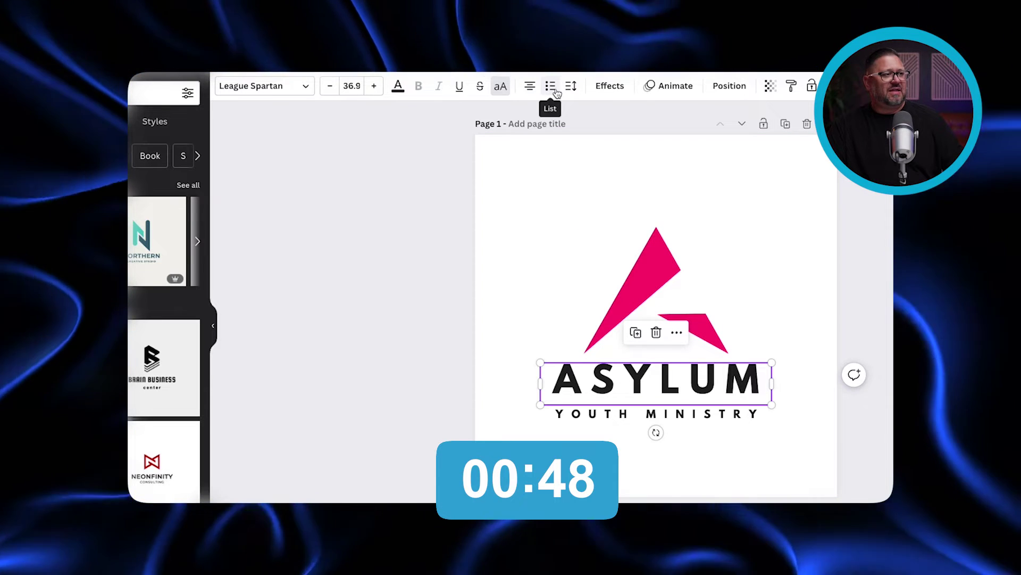
click(570, 85)
drag(637, 134, 605, 137)
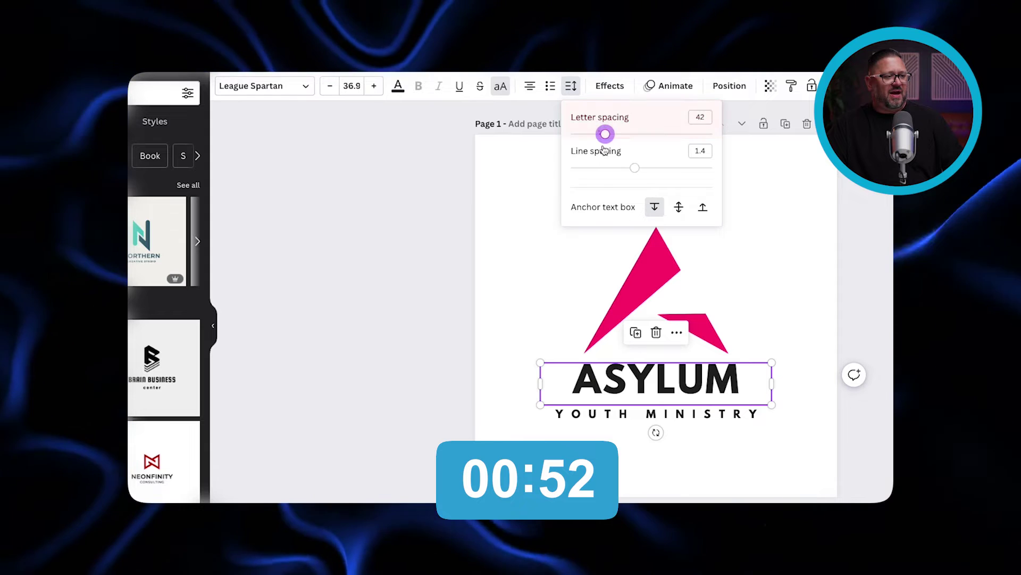
click(787, 296)
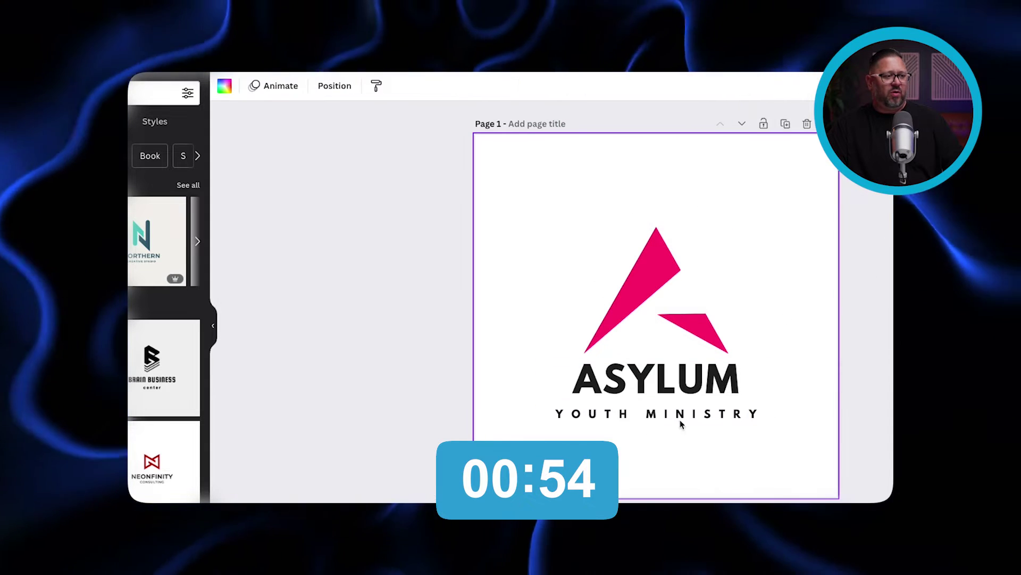
- Shorten the tagline under ASYLUM to just YOUTH by deleting the word MINISTRY
click(681, 418)
click(681, 417)
drag(763, 414, 707, 413)
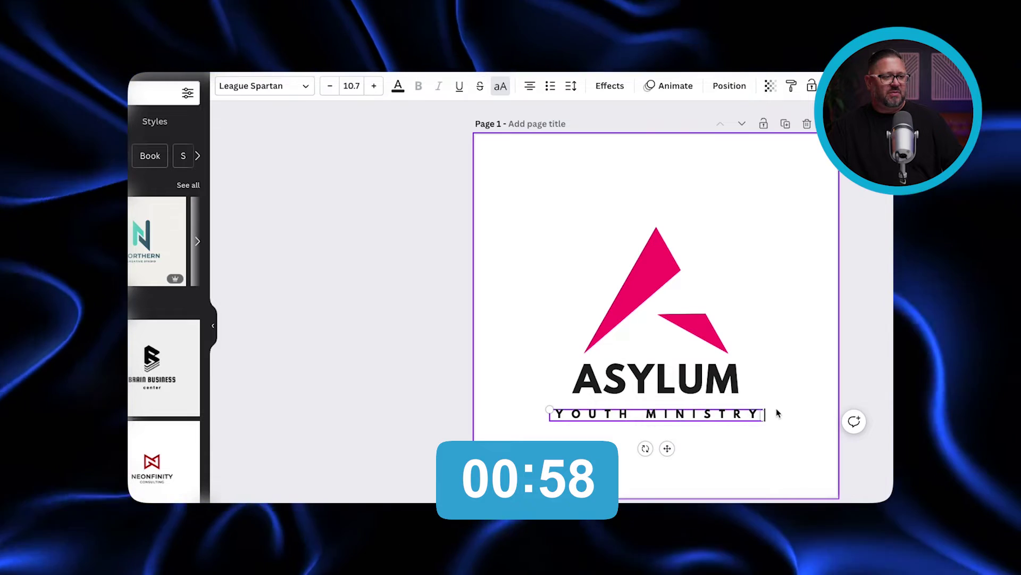
key(BackSpace)
click(773, 409)
- Change the YOUTH tagline's font to Kollektif and increase its size to 16.7
click(607, 416)
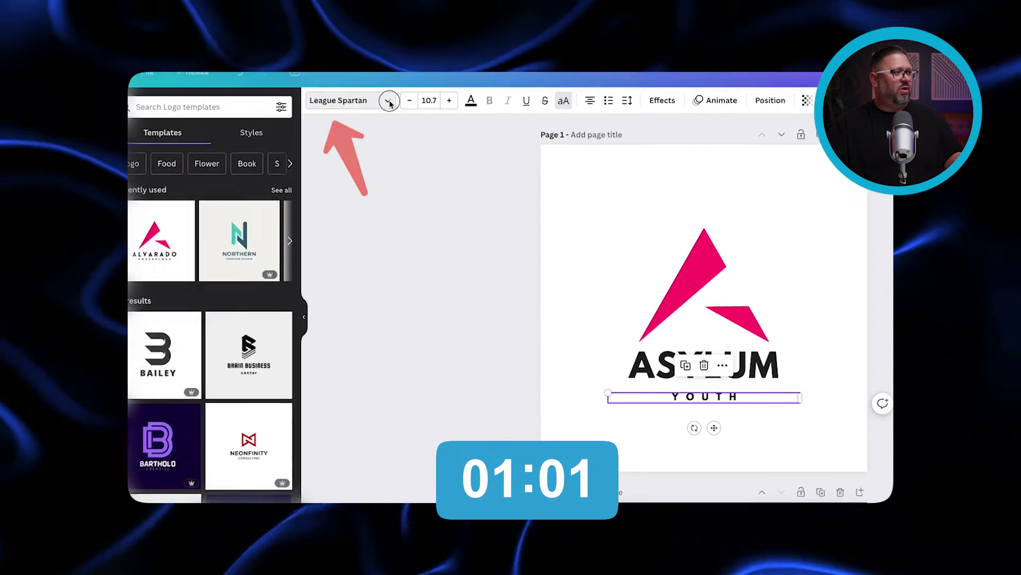
click(388, 101)
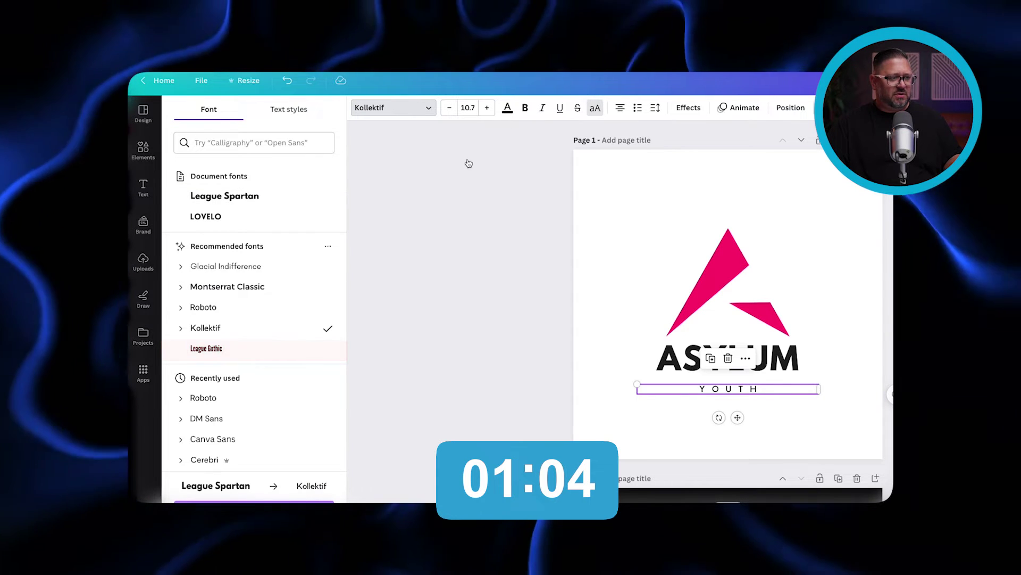
click(488, 108)
click(488, 109)
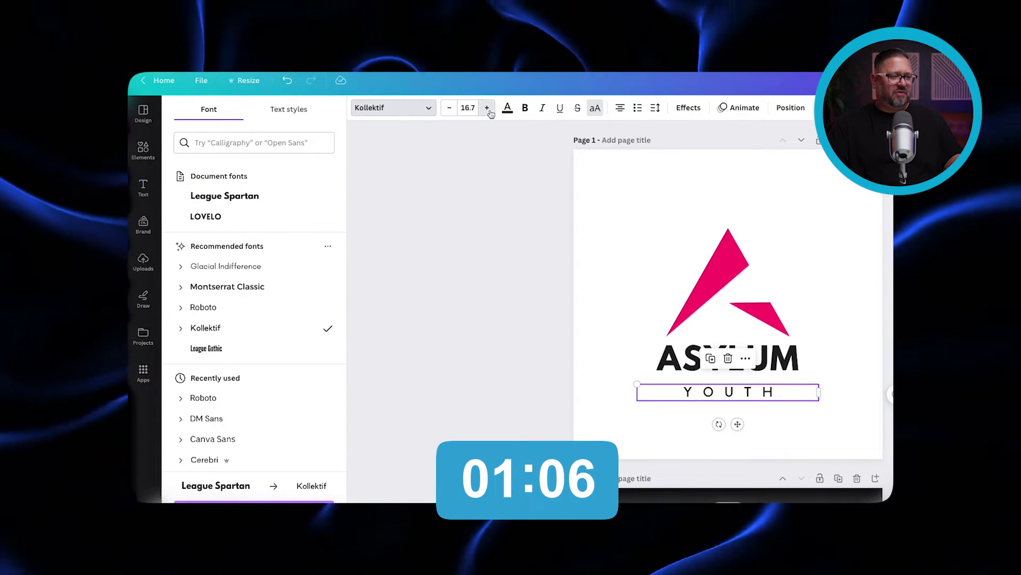
- Move the YOUTH tagline up slightly so it sits closer beneath ASYLUM
drag(734, 394, 734, 390)
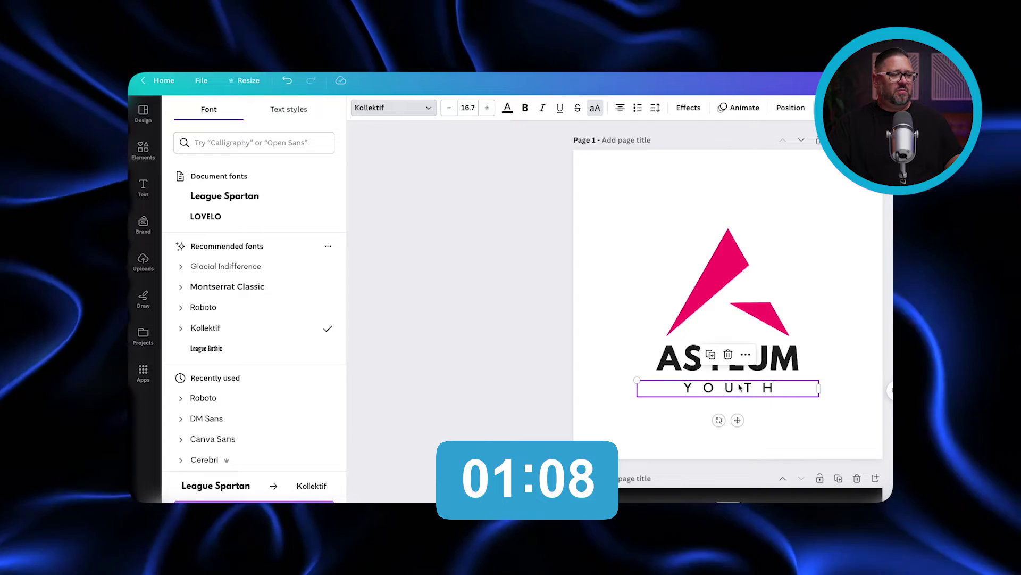
click(686, 388)
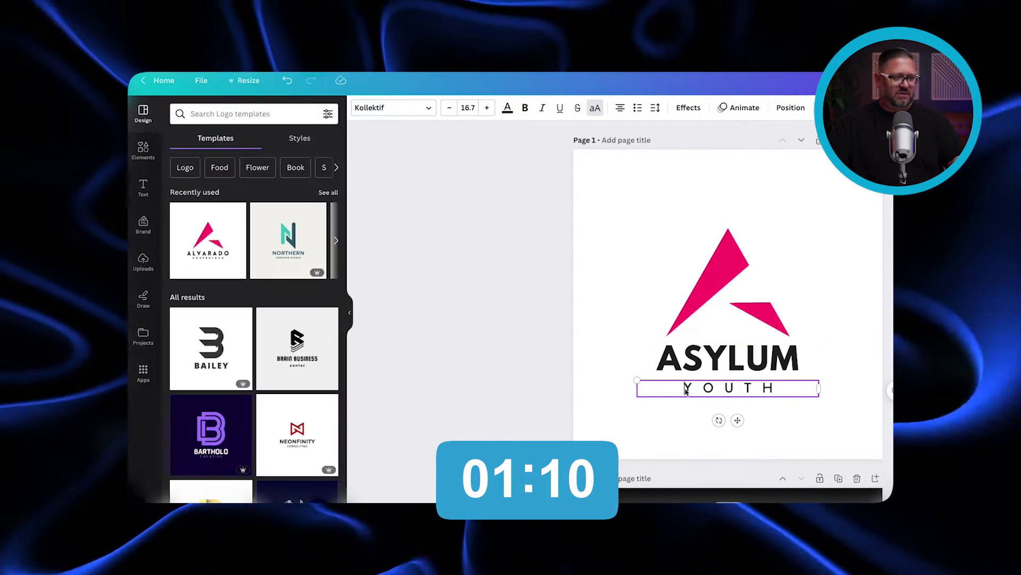
click(524, 392)
- Change the YOUTH tagline's font to Canva Sans and reduce its font size slightly
click(722, 391)
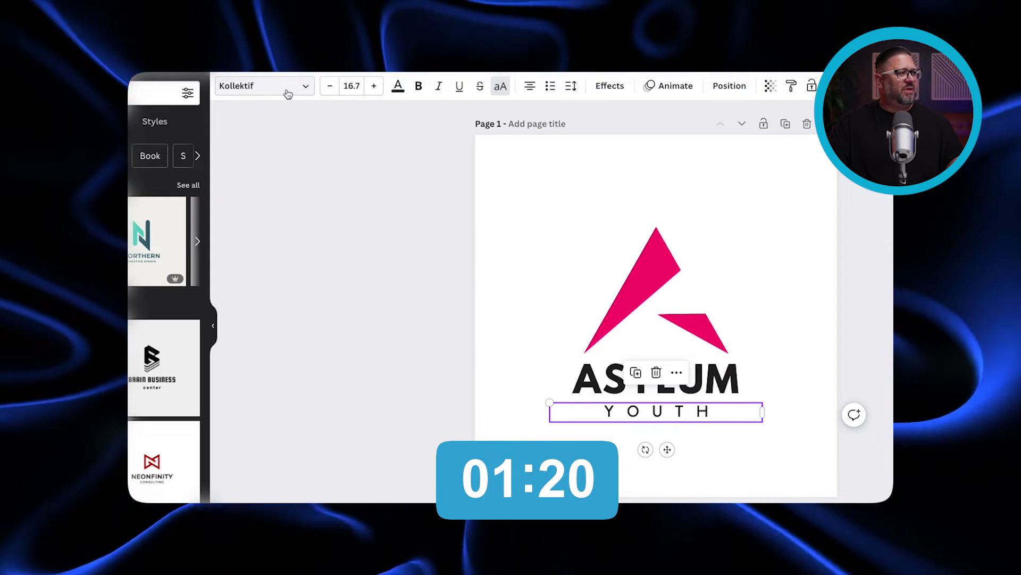
click(287, 93)
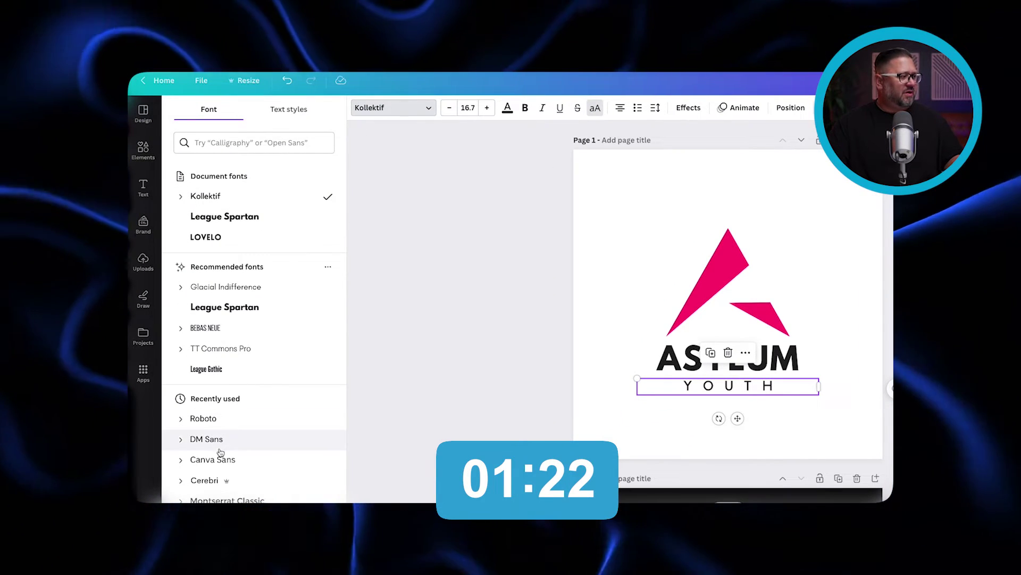
click(221, 458)
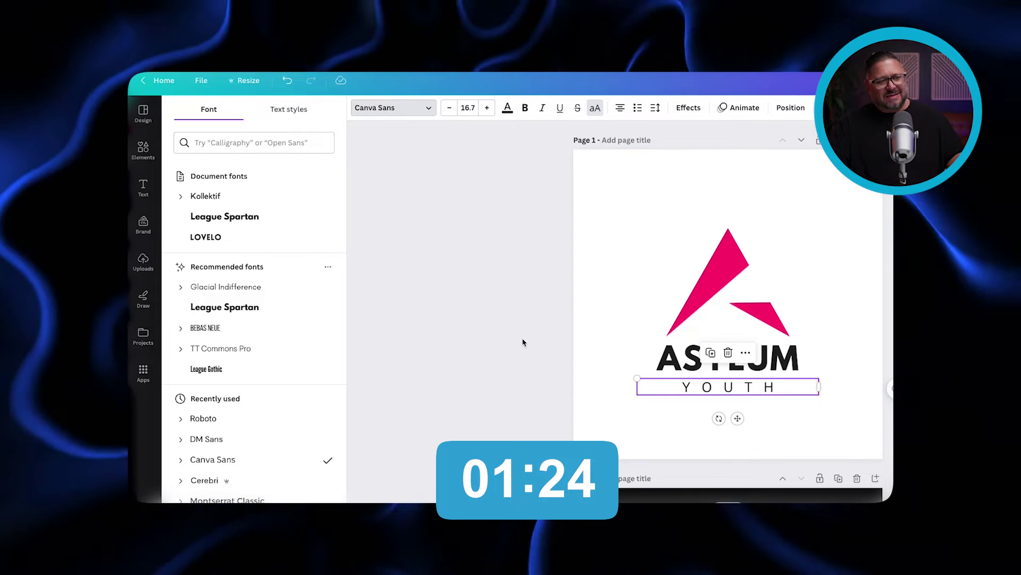
click(522, 244)
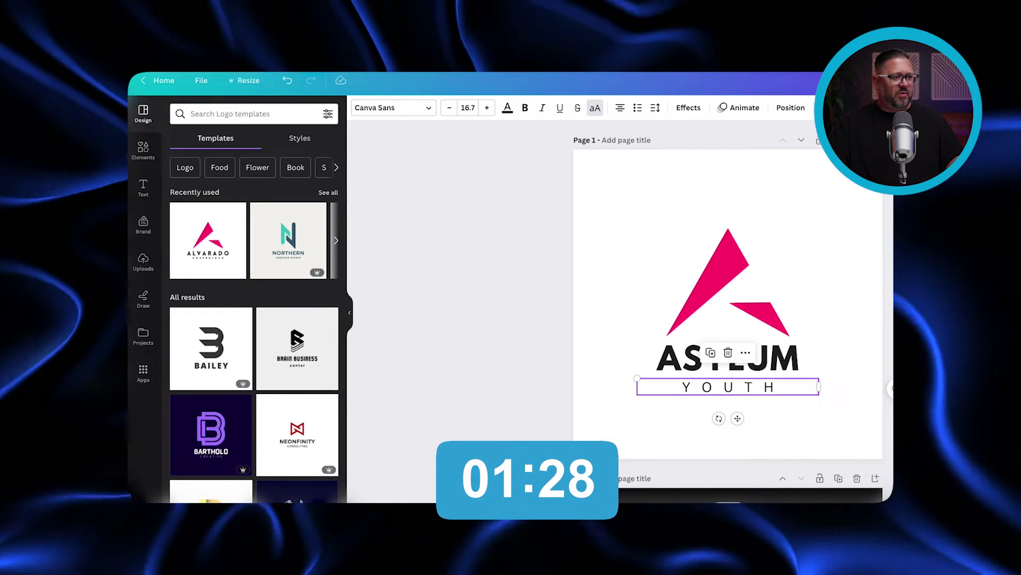
click(448, 108)
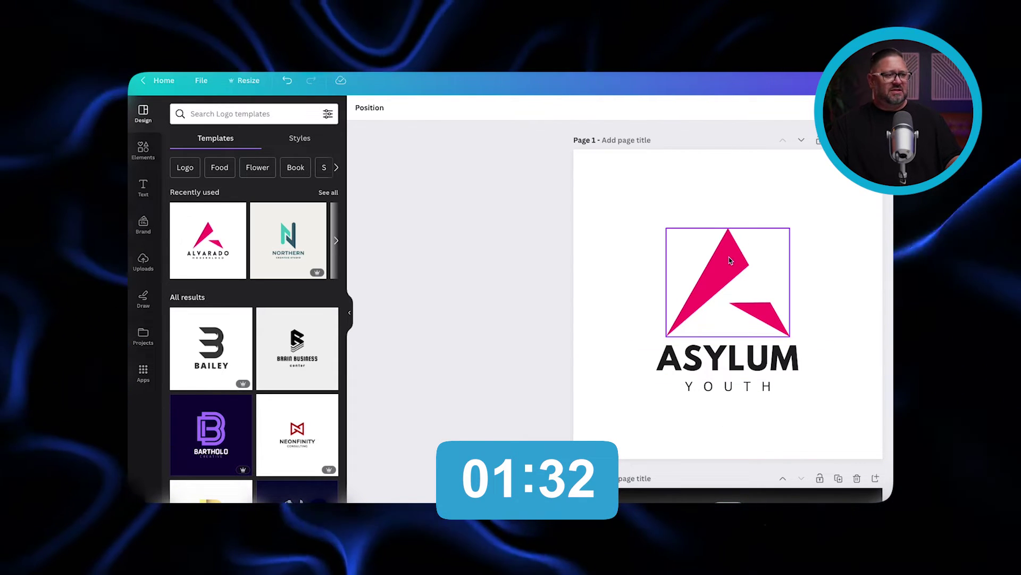
- Recolour the pink A graphic with the custom dark red #D10202
click(478, 109)
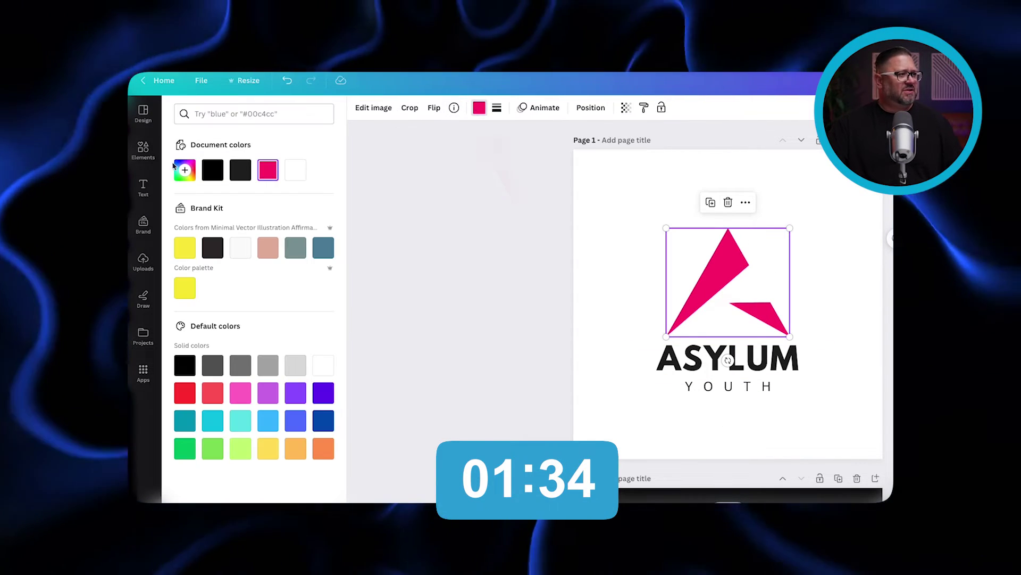
click(184, 171)
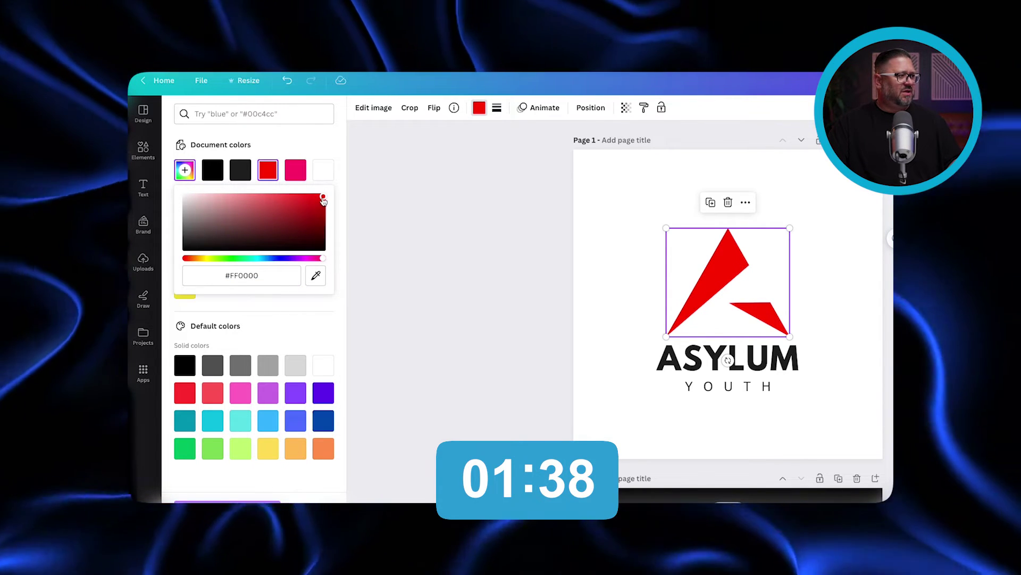
drag(324, 197, 324, 203)
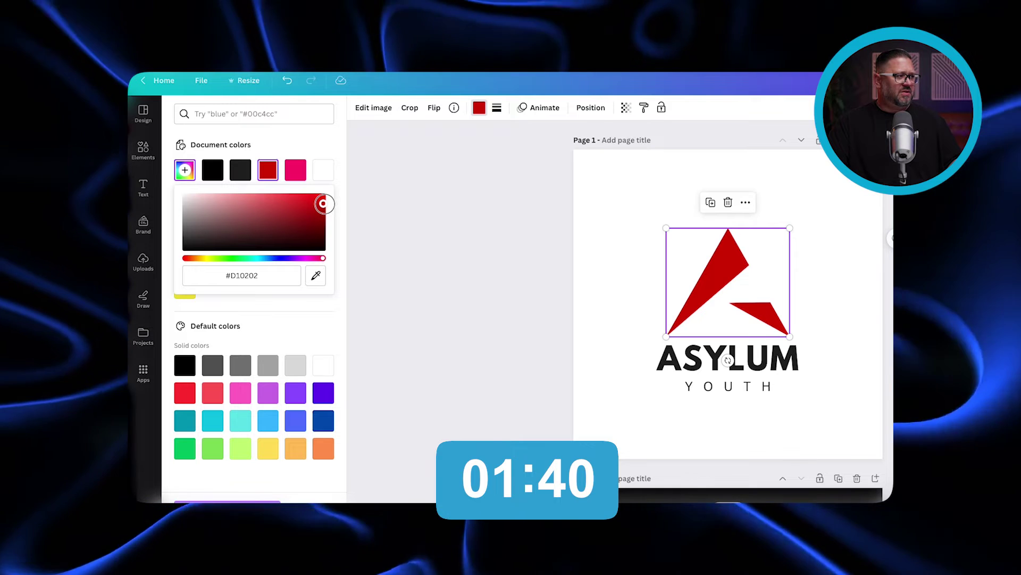
click(409, 223)
click(481, 239)
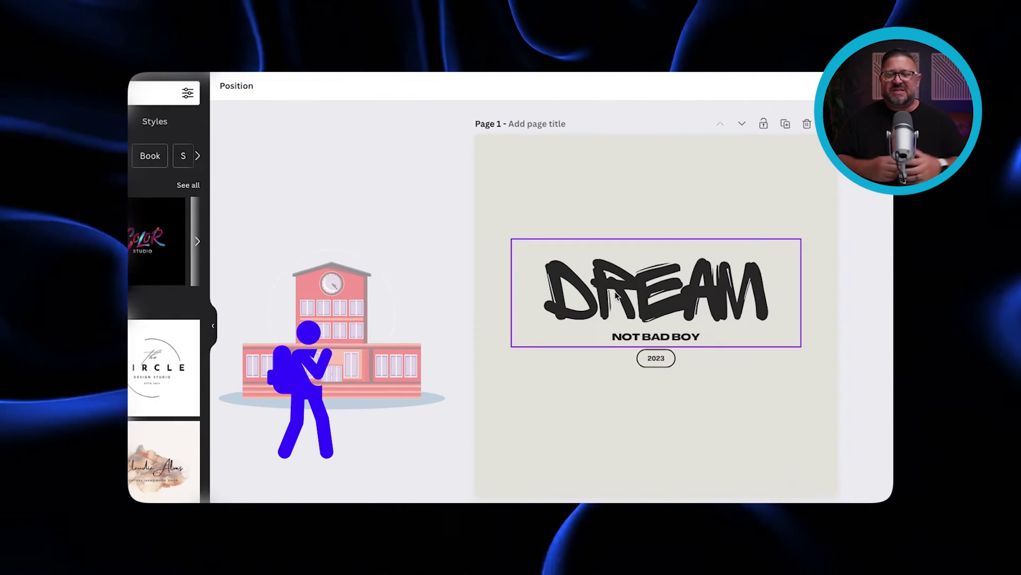
- Replace the DREAM heading on the graffiti logo with THRIVE and delete the 2023 badge
double_click(644, 287)
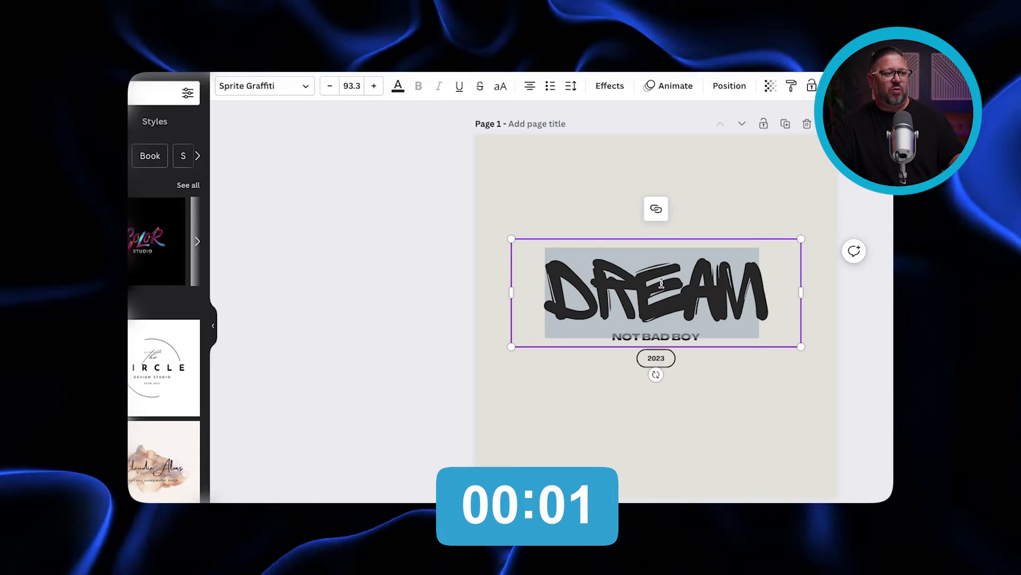
text(THRIV)
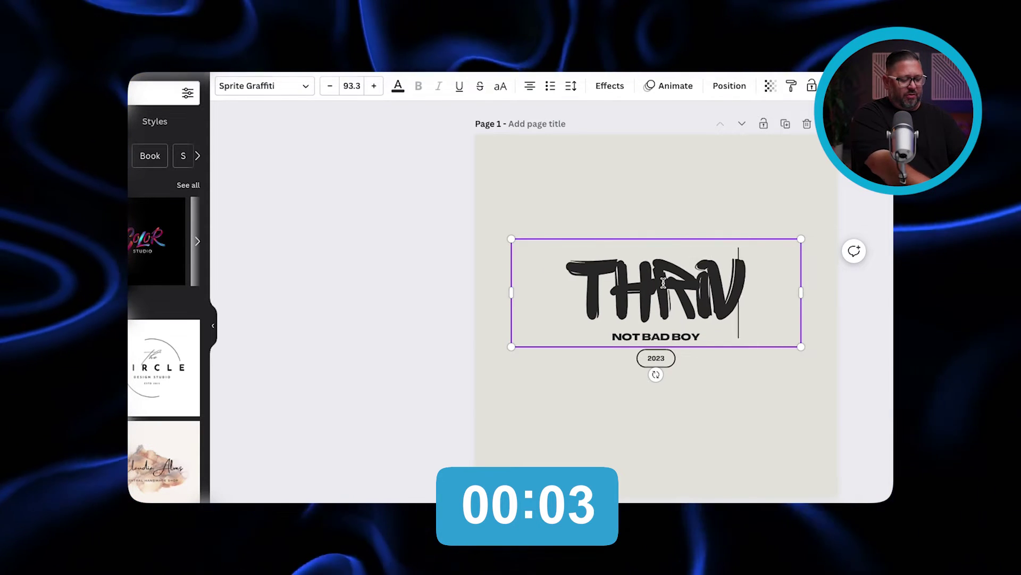
text(E)
click(677, 419)
click(658, 359)
key(Delete)
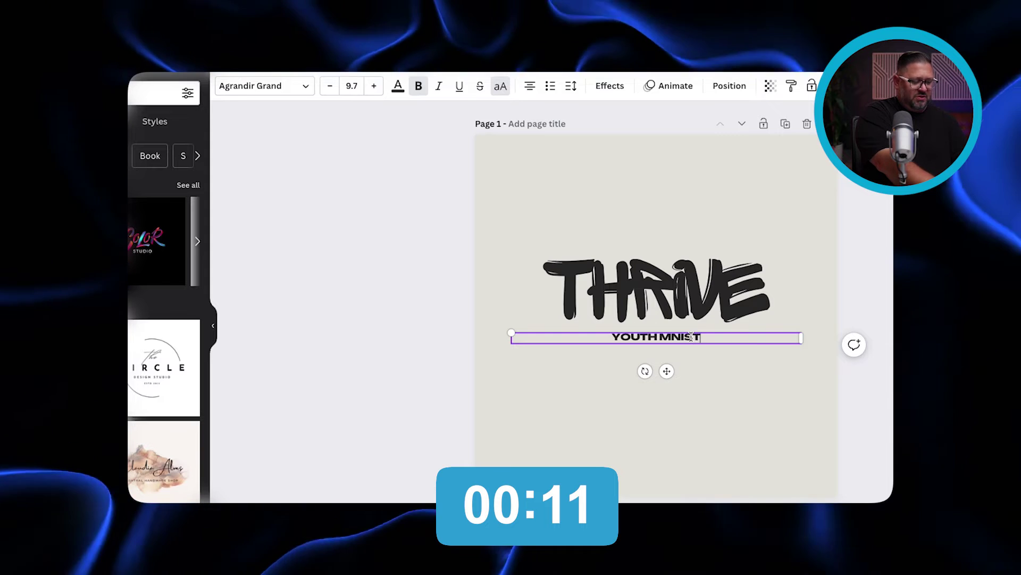
- Replace the NOT BAD BOY tagline with YOUTH MINISTRY, correcting the misspelled second word
text(RY)
key(BackSpace)
key(BackSpace)
key(BackSpace)
key(BackSpace)
key(BackSpace)
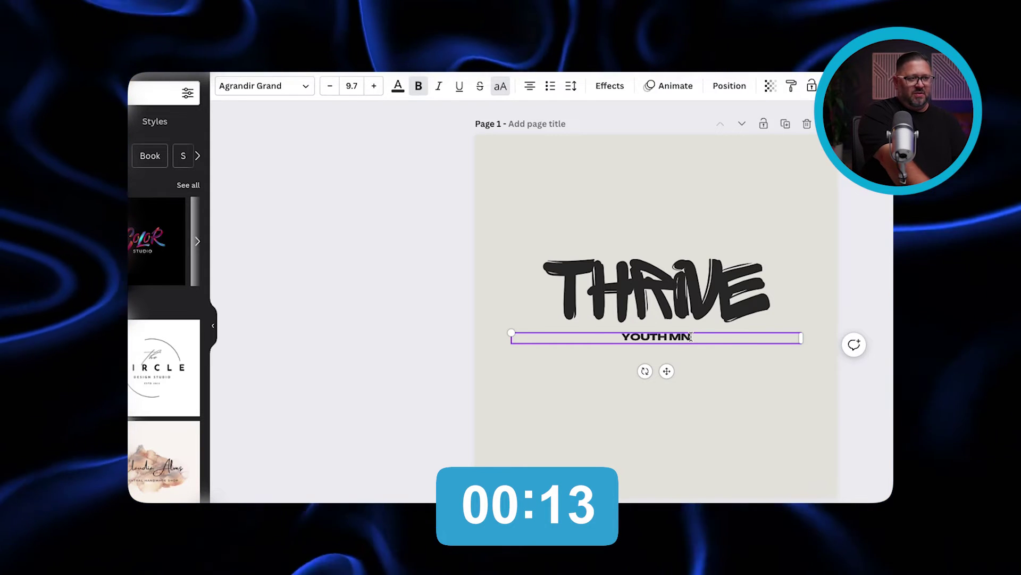
text(INISTRY)
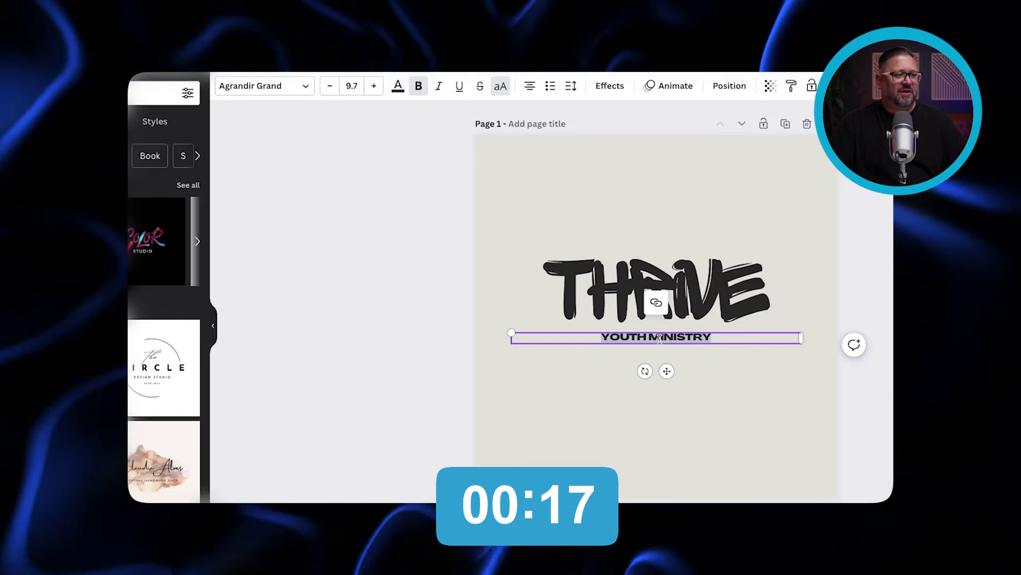
- Increase the YOUTH MINISTRY tagline's letter spacing to 519 and move the tagline closer beneath the THRIVE heading
click(568, 87)
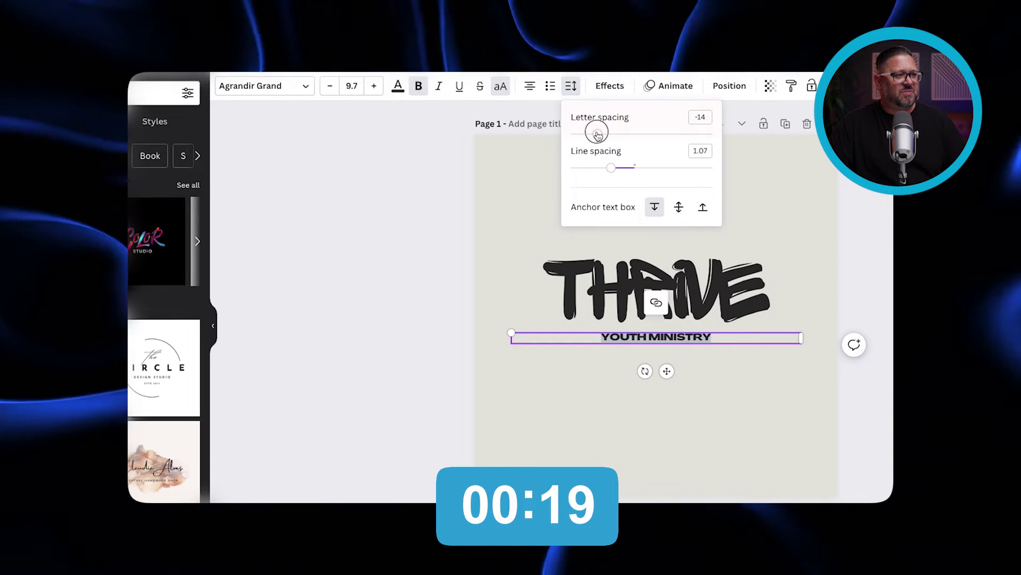
drag(597, 133, 653, 137)
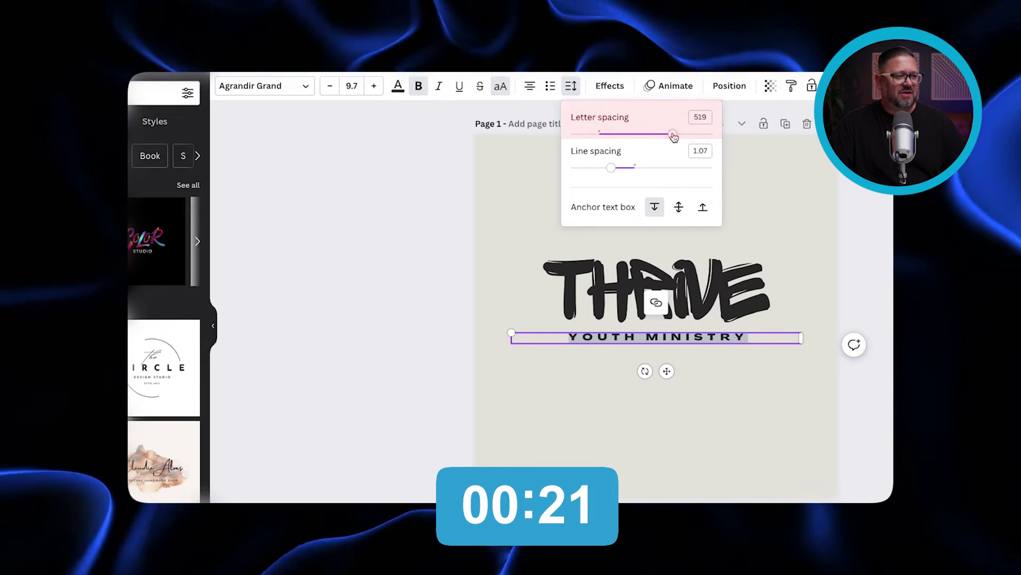
click(506, 157)
drag(654, 337, 660, 339)
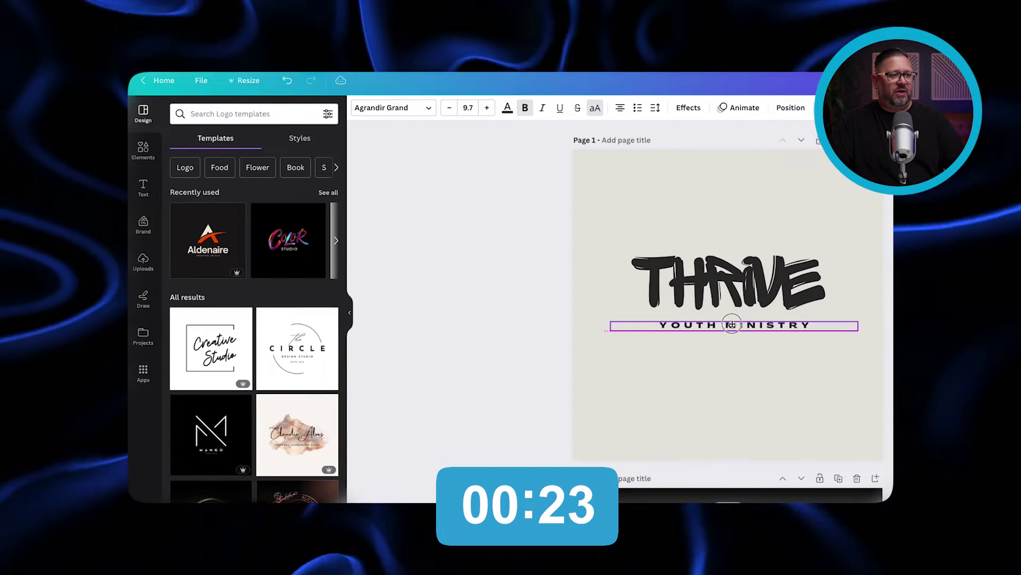
drag(736, 322, 726, 321)
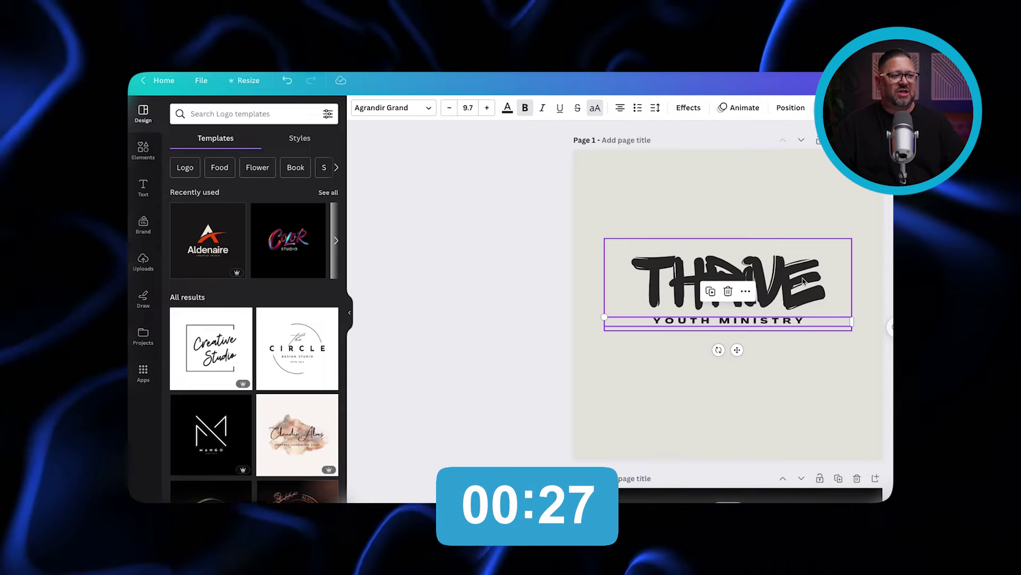
- Change the THRIVE page's background to the off-white colour from the Brand Kit
click(834, 406)
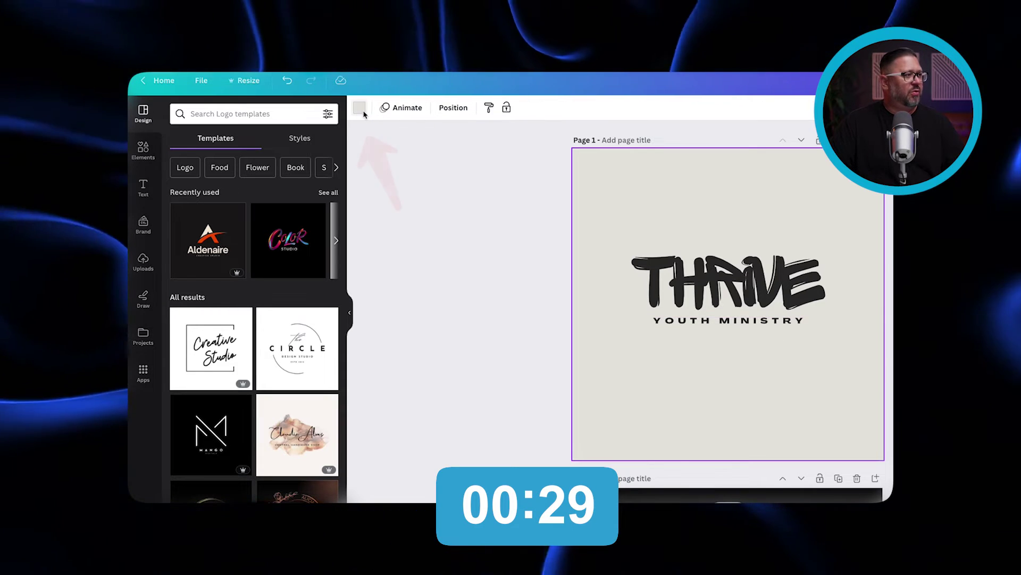
click(361, 110)
click(240, 275)
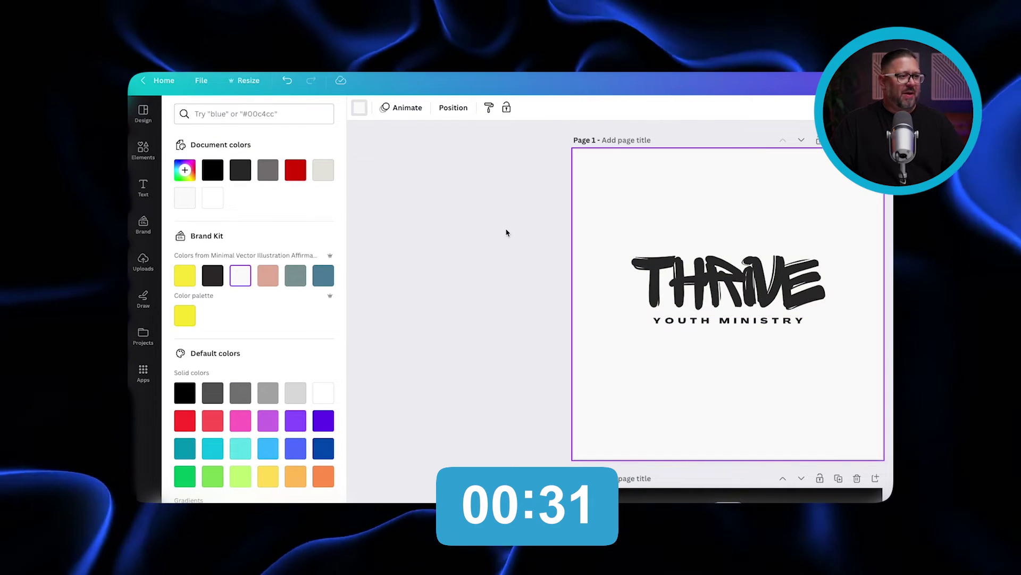
- Recolour the THRIVE heading with a custom saturated blue, leaving the tagline dark
click(729, 282)
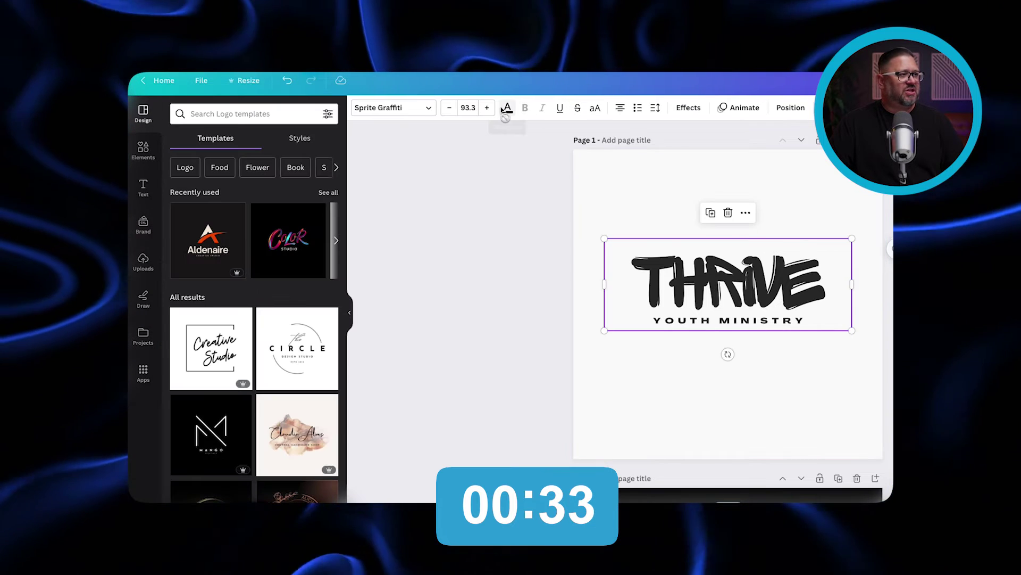
click(507, 108)
click(185, 169)
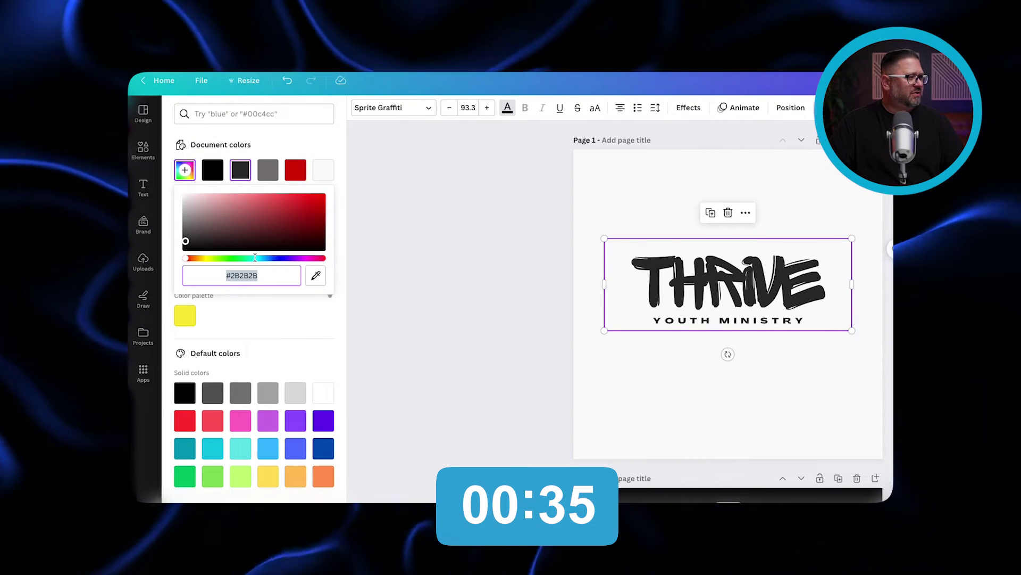
click(255, 258)
drag(278, 225, 309, 197)
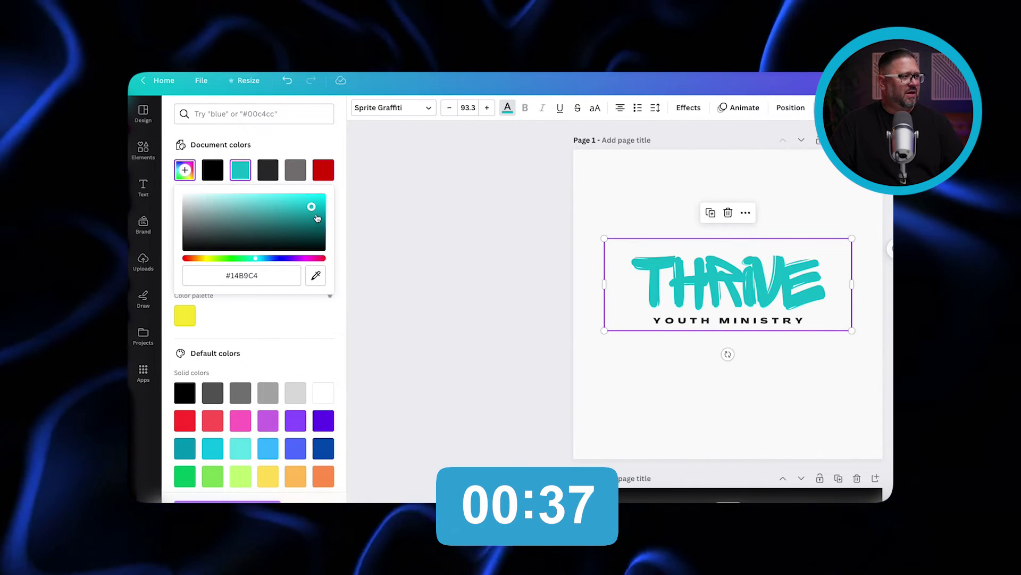
click(268, 259)
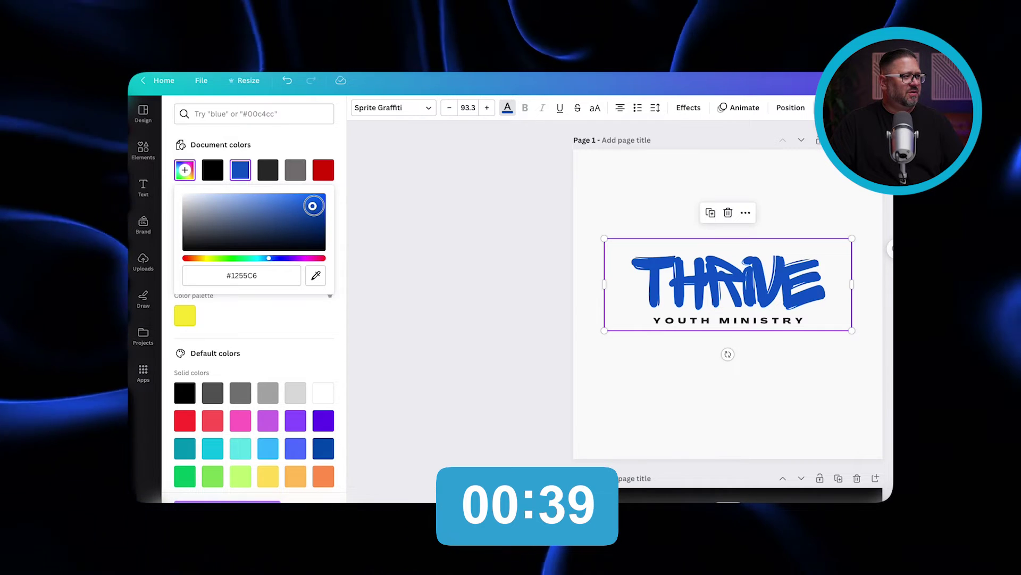
key(Escape)
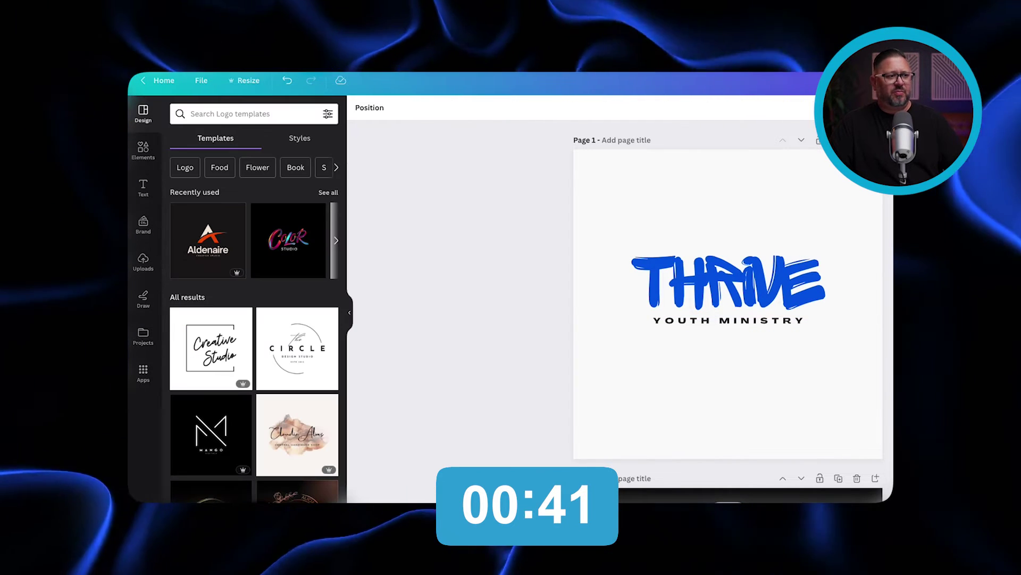
- Review the ASYLUM and EDGE versions of the graffiti logo on the following pages
scroll(807, 247, down, 5)
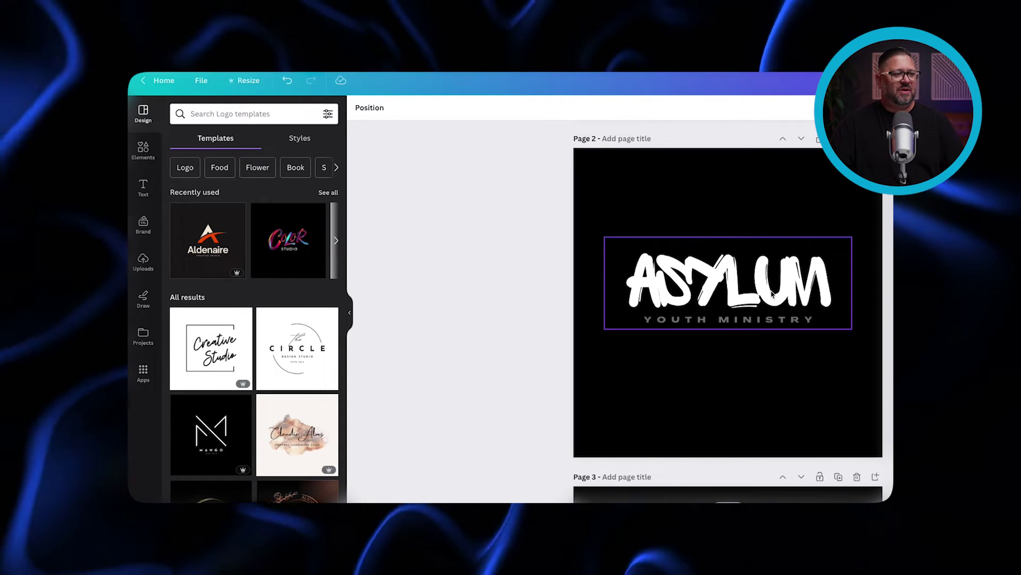
scroll(722, 326, down, 5)
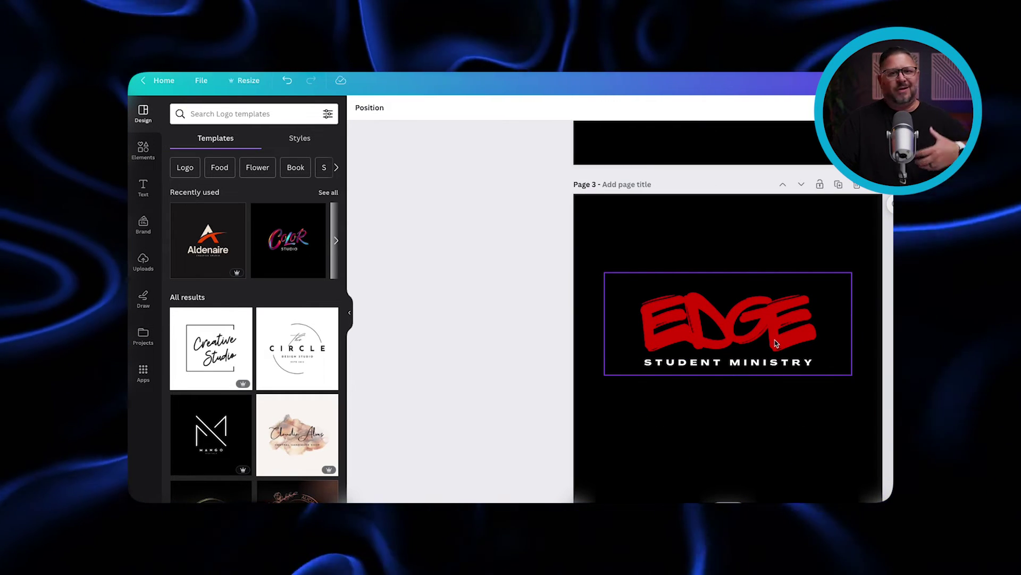
scroll(775, 343, up, 5)
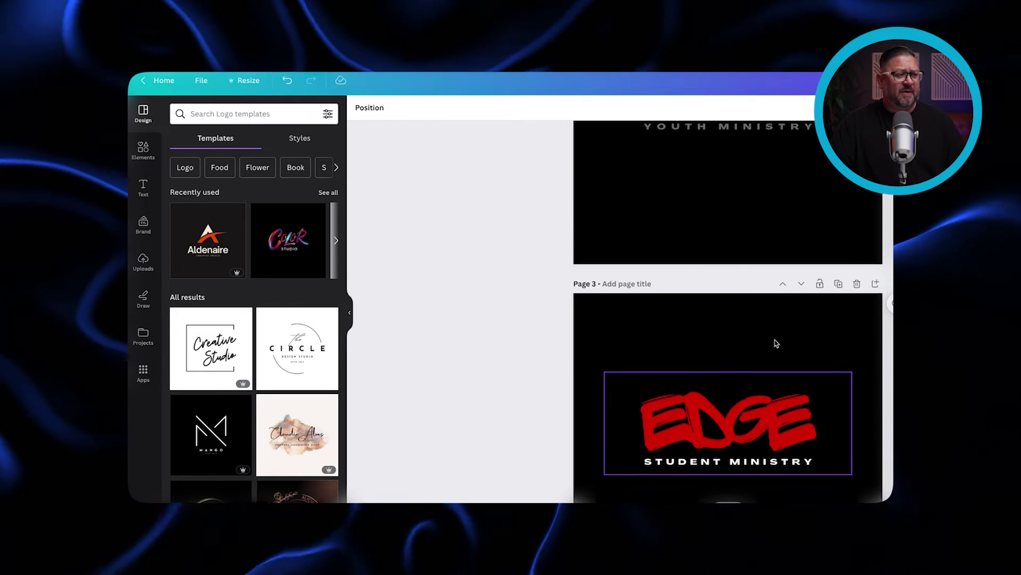
scroll(769, 366, up, 5)
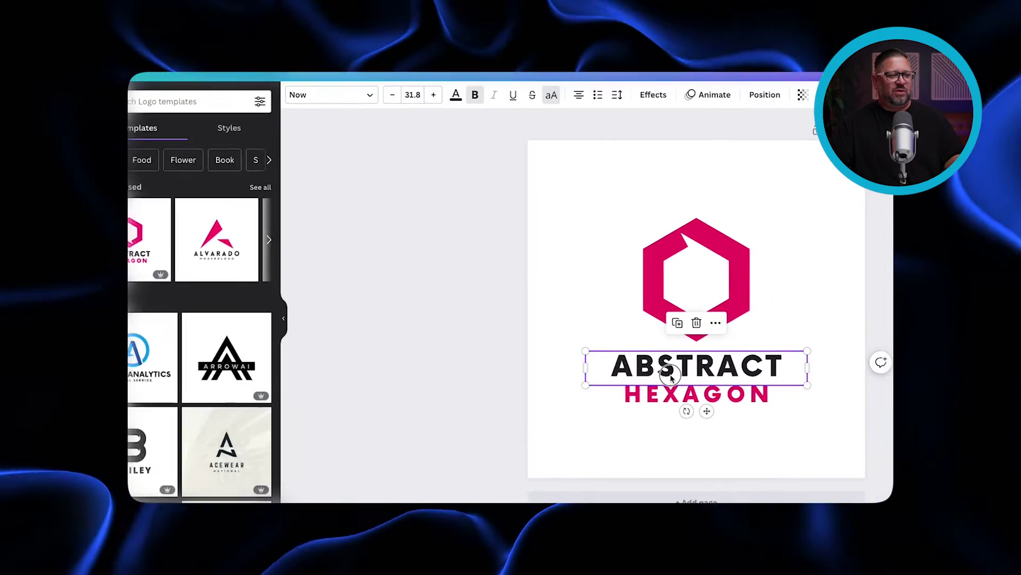
- Replace ABSTRACT with AMPLIFIED and HEXAGON with STUDENTS on the hexagon logo
text(AMPL)
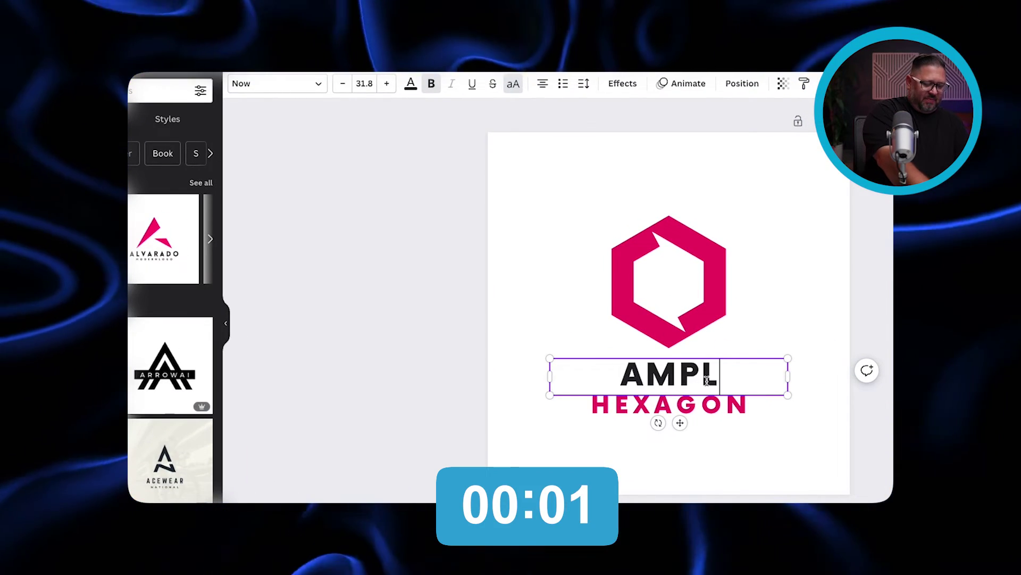
text(IFIED)
click(620, 404)
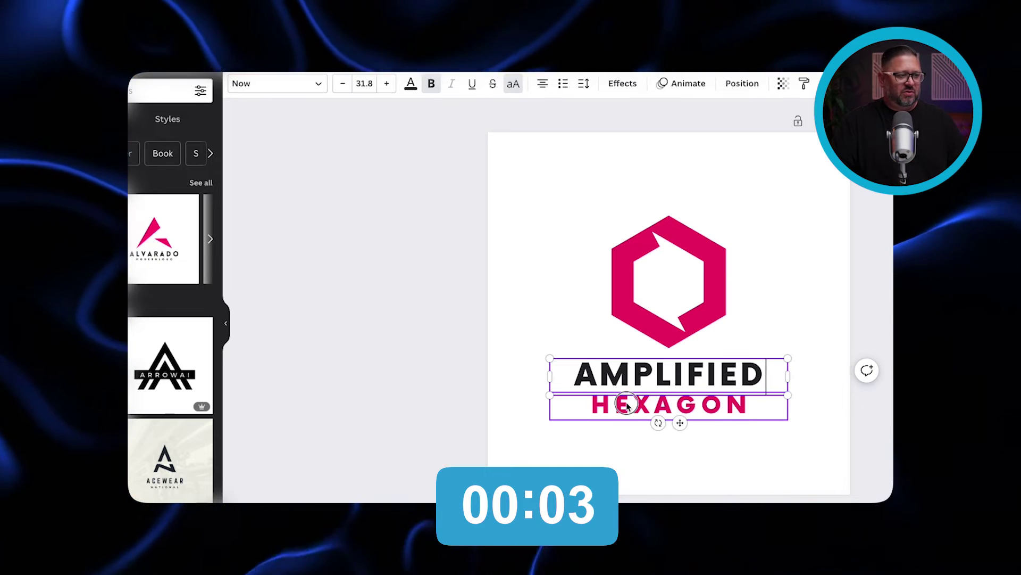
double_click(627, 402)
text(STUDENTS)
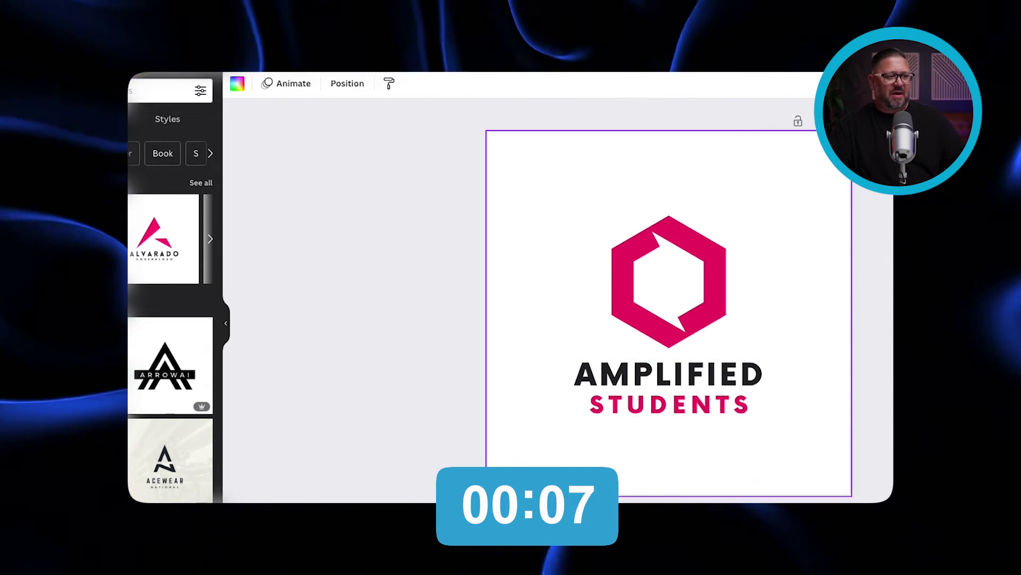
- Recolour the pink hexagon graphic with a custom bright orange
click(703, 290)
click(443, 99)
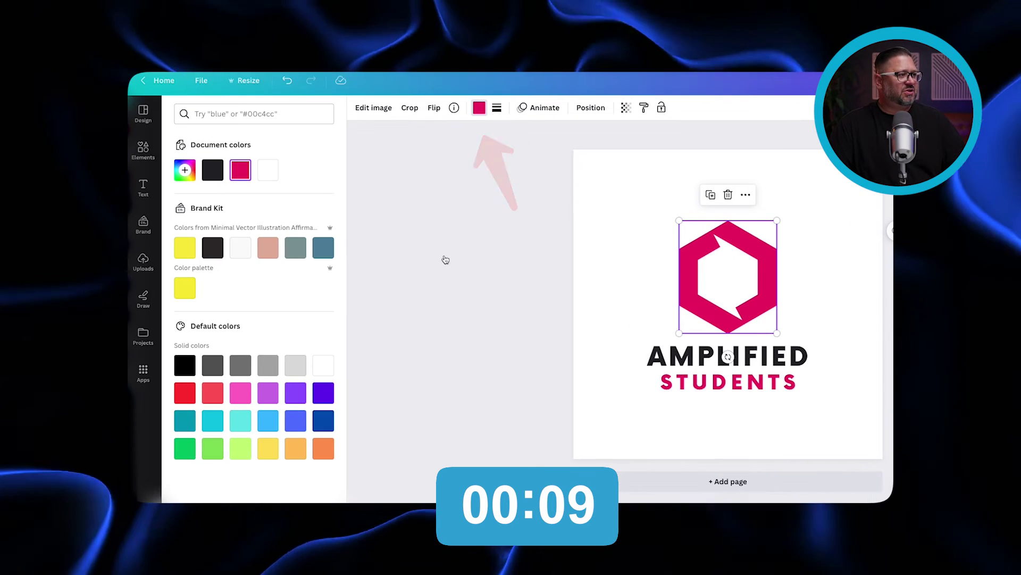
click(184, 170)
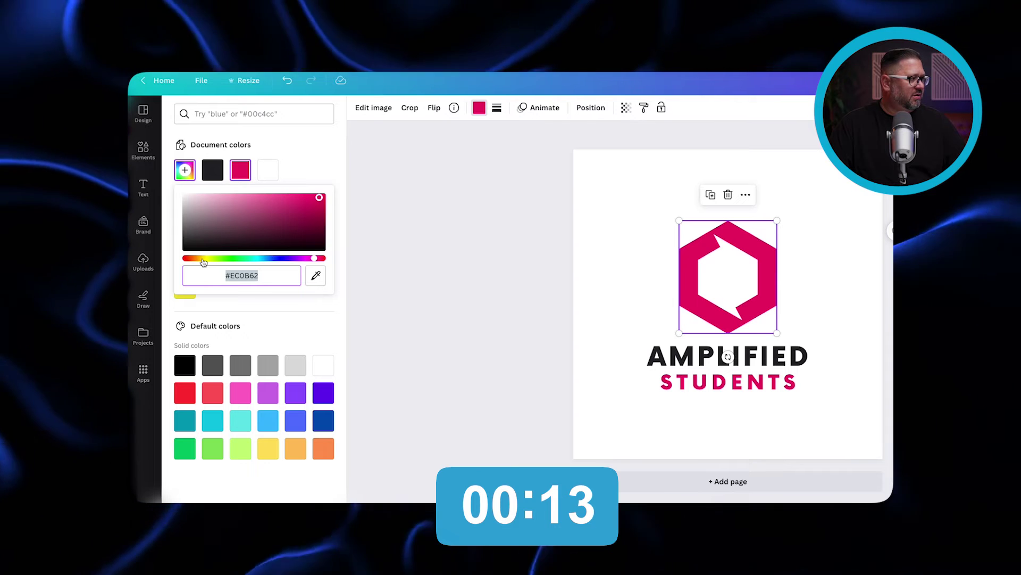
drag(203, 261, 194, 258)
click(322, 196)
click(524, 245)
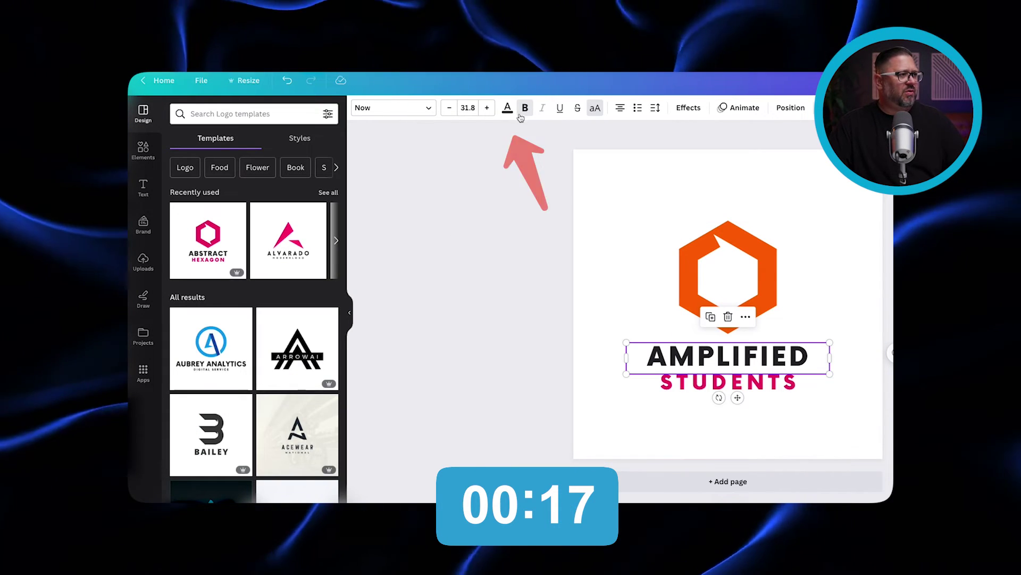
- Recolour the AMPLIFIED heading with the custom dark grey #5F5F60
click(508, 109)
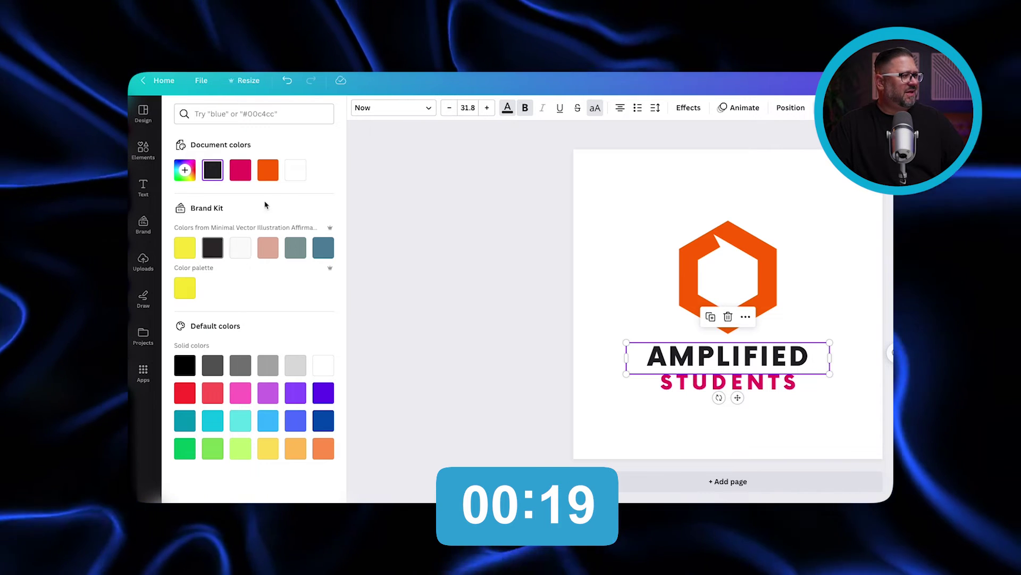
click(183, 171)
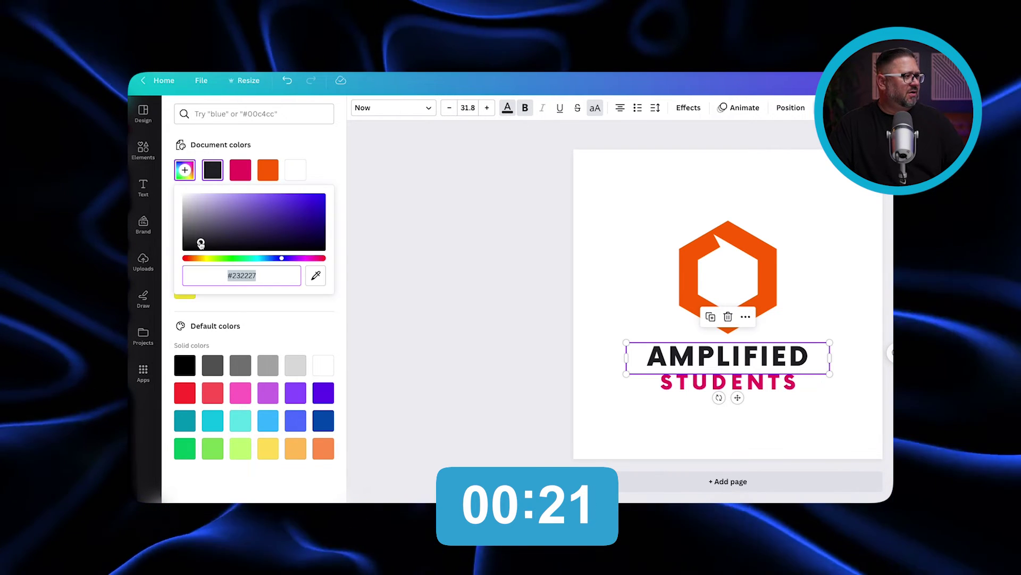
click(185, 232)
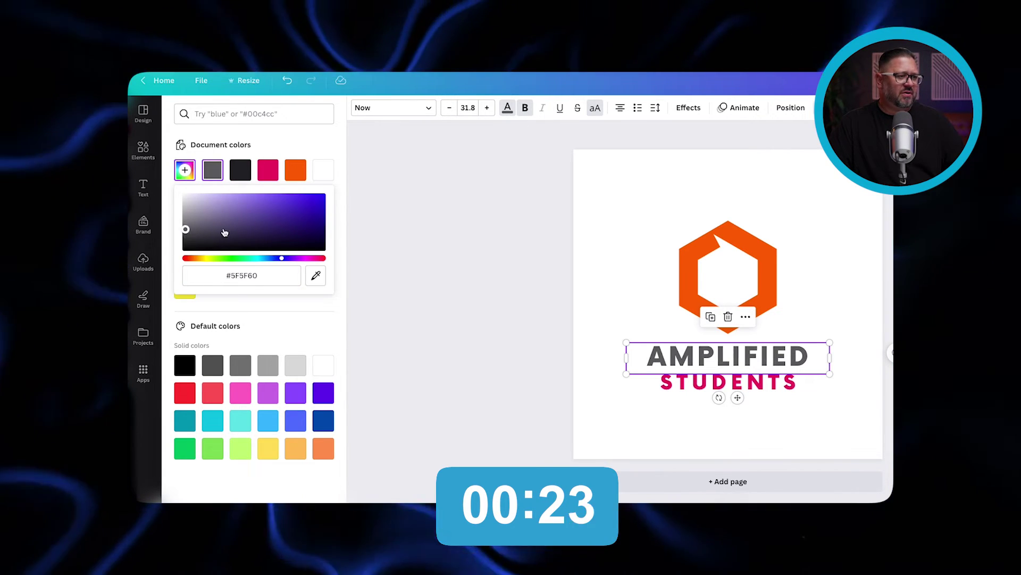
key(Escape)
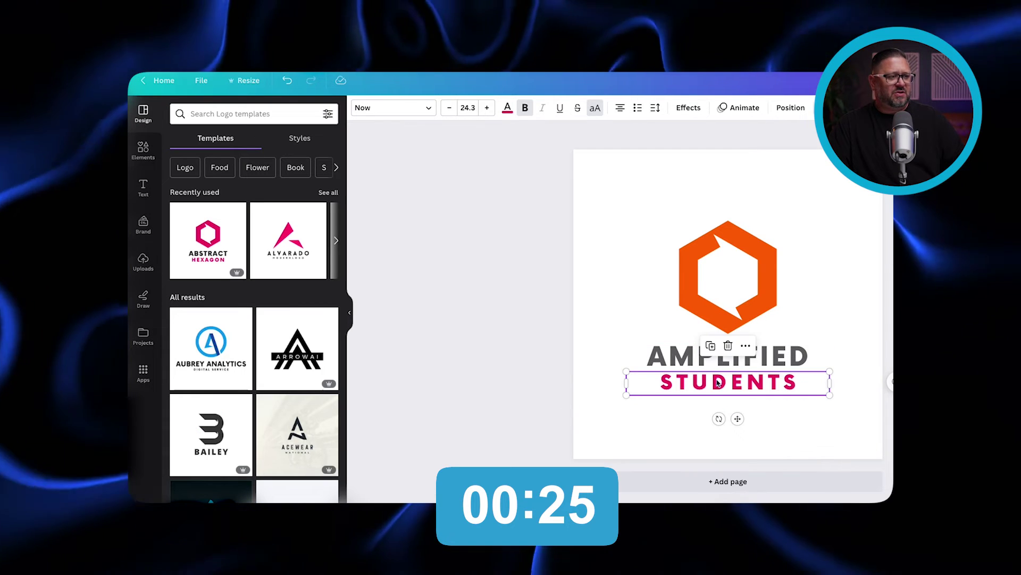
- Recolour the STUDENTS text with the hexagon's orange from the document colours
click(507, 107)
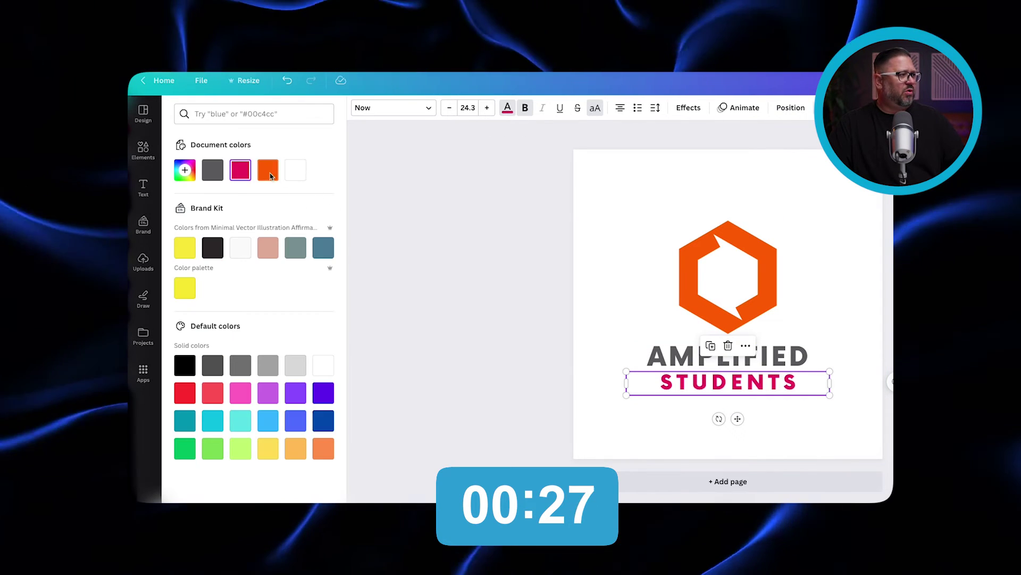
click(268, 169)
key(Escape)
key(Escape)
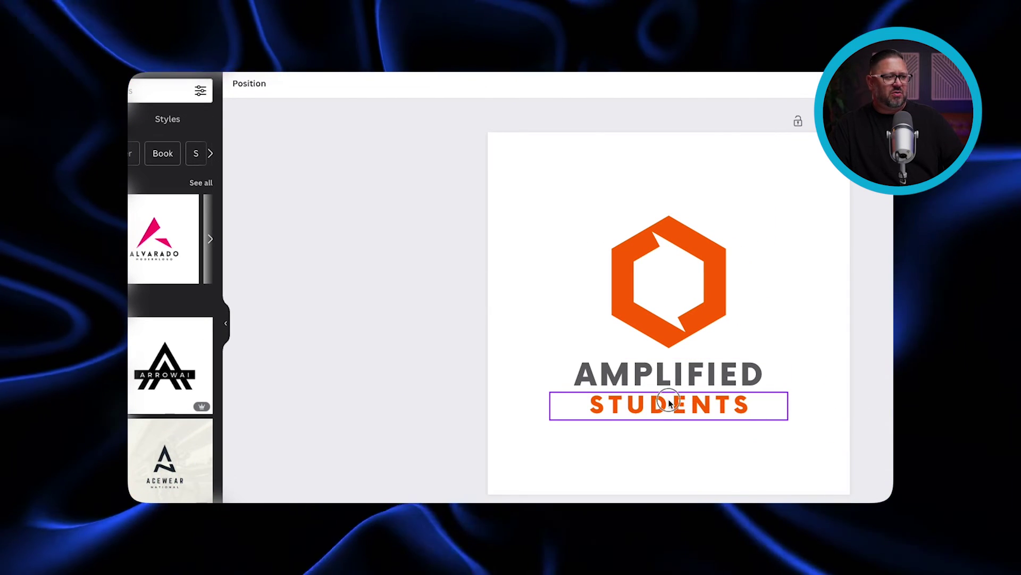
- Reduce the font size of the STUDENTS text slightly
click(669, 402)
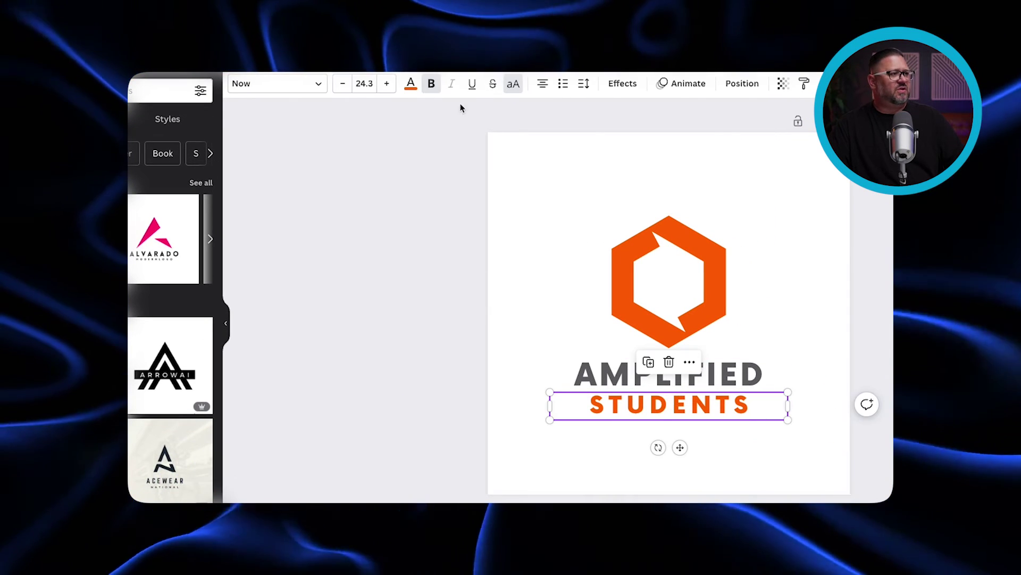
click(344, 85)
click(343, 85)
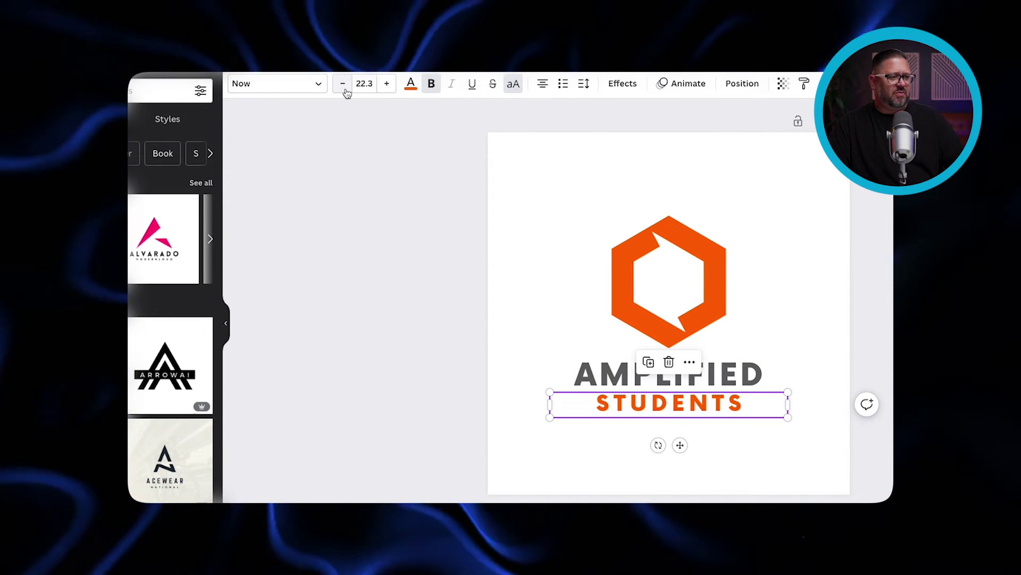
click(377, 169)
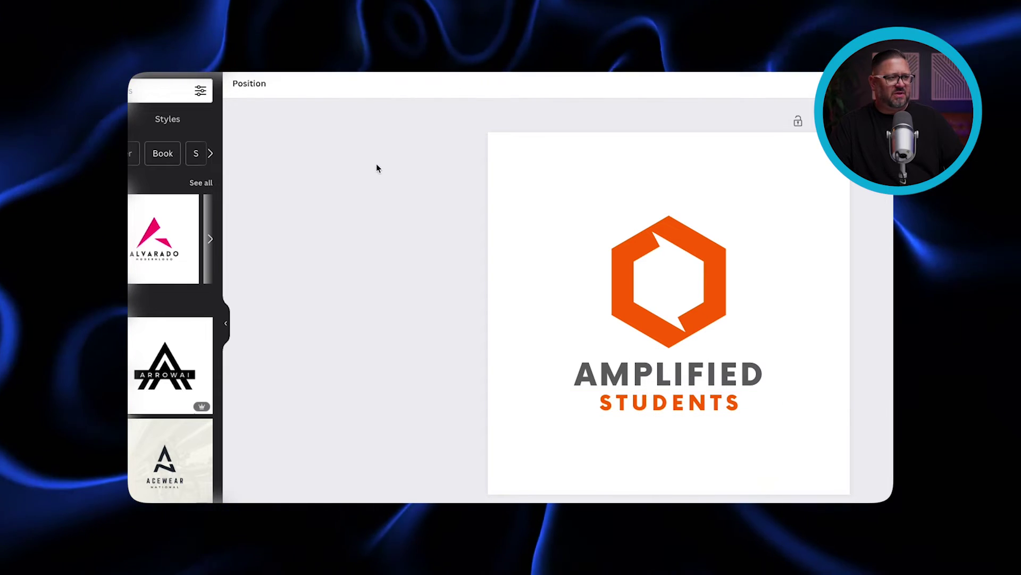
- Recolour the AMPLIFIED heading black (#000000)
click(661, 324)
click(669, 374)
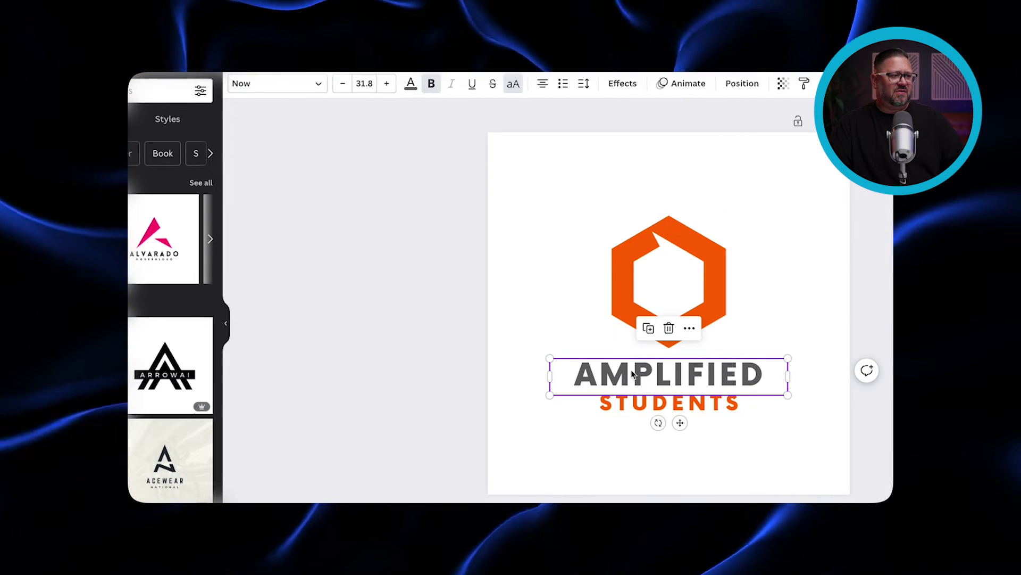
click(411, 85)
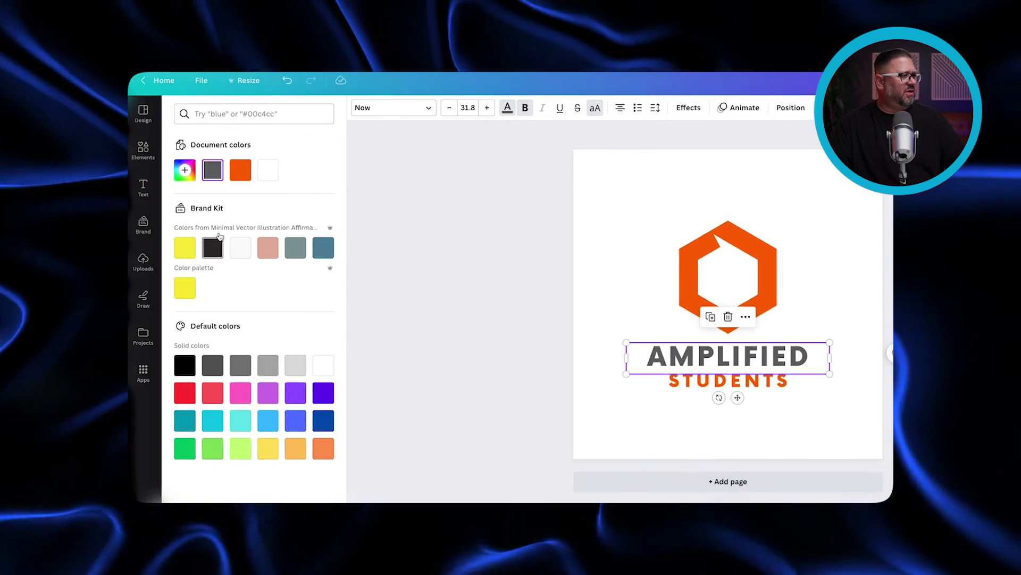
click(185, 169)
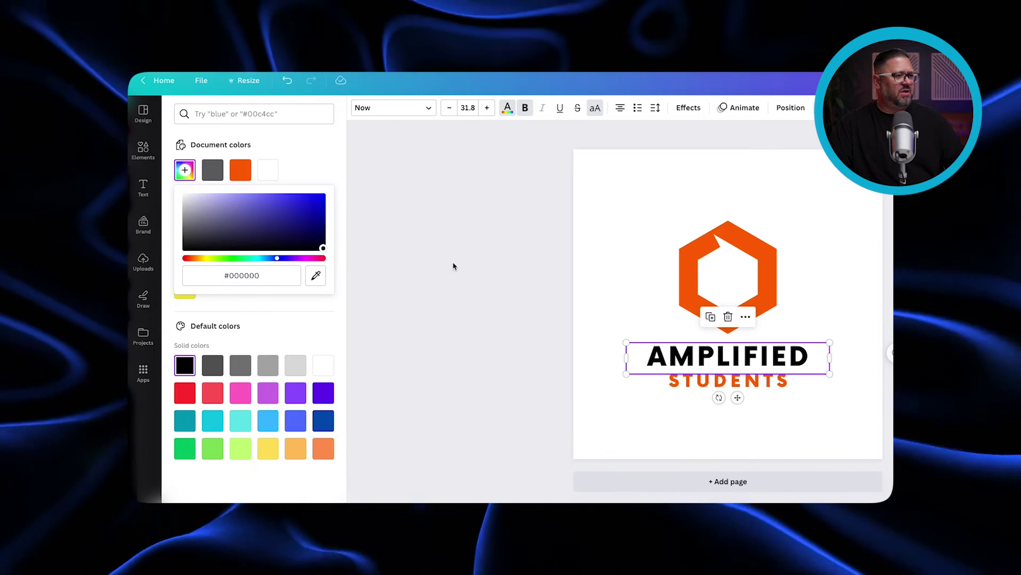
click(545, 304)
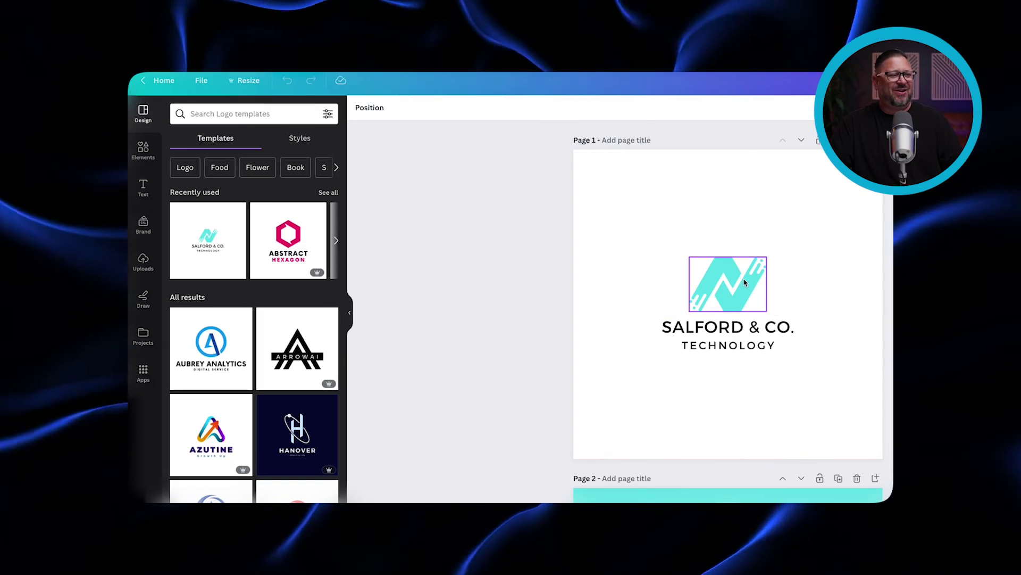
- Replace the SALFORD & CO. heading with NEW LIFE and enlarge its font size slightly
click(707, 300)
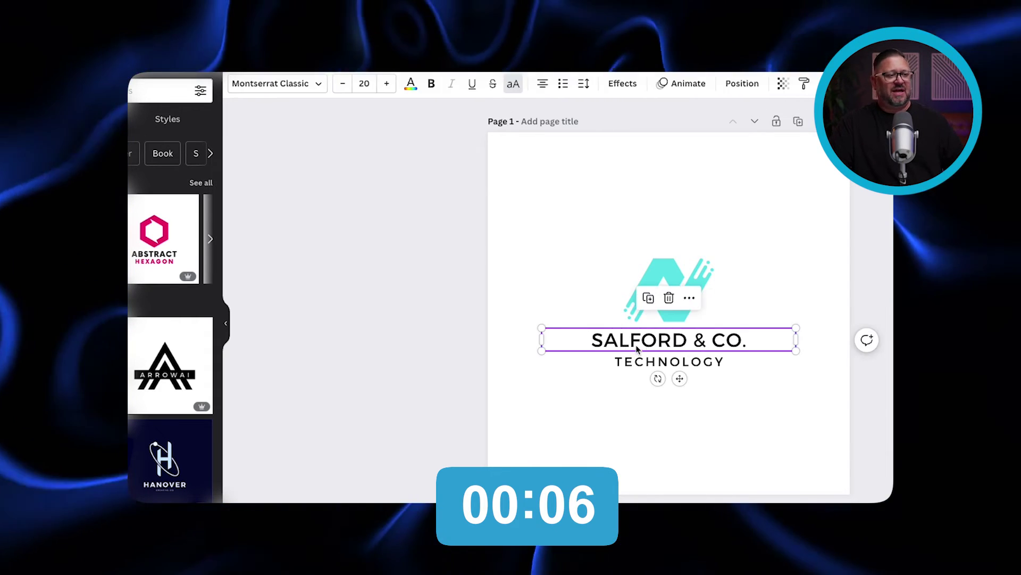
text(NEW LIFE)
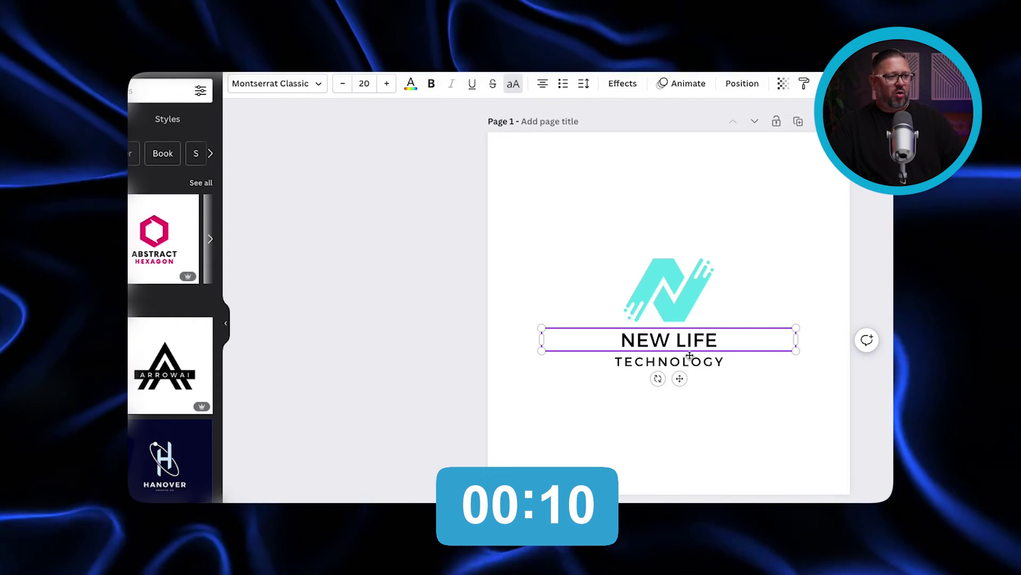
triple_click(684, 344)
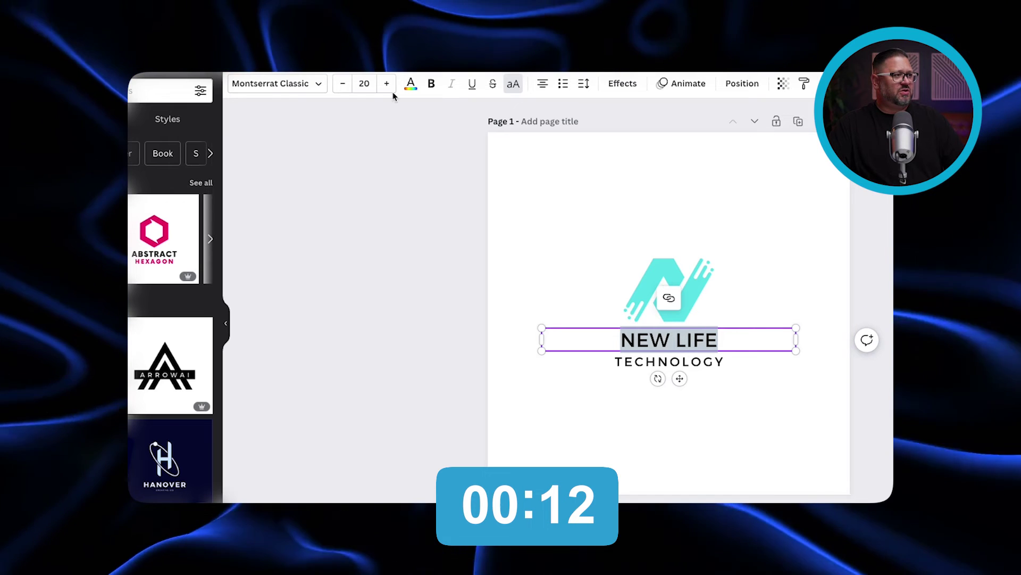
click(387, 83)
click(387, 84)
click(387, 83)
click(585, 223)
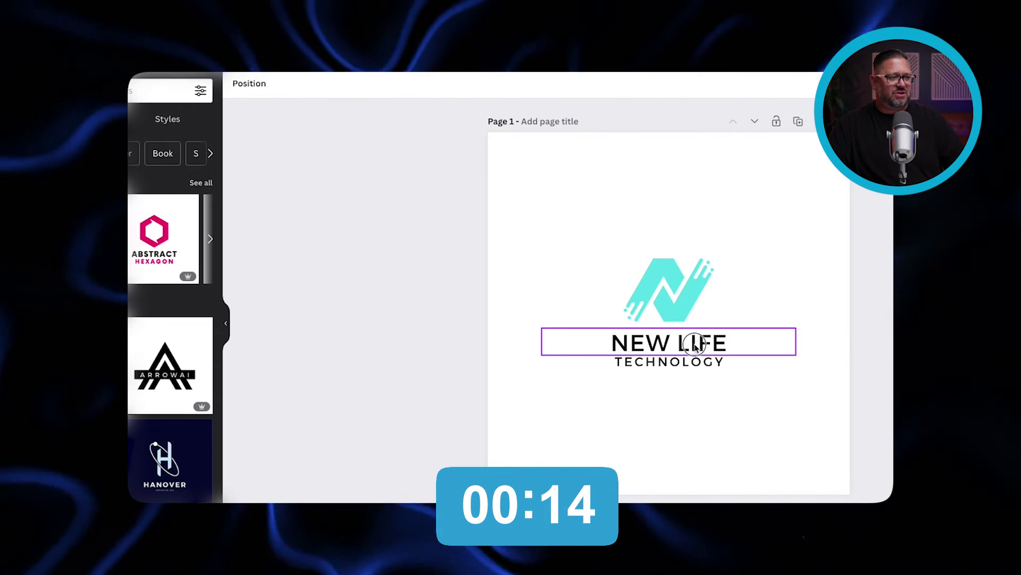
- Replace the TECHNOLOGY subtitle below the heading with STUDENTS
click(690, 361)
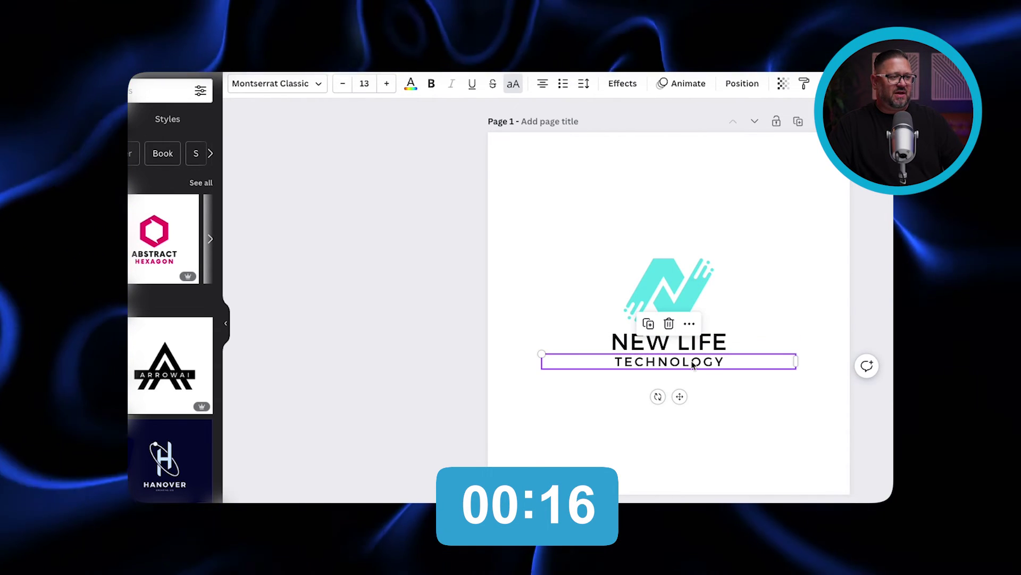
text(STUDENTS)
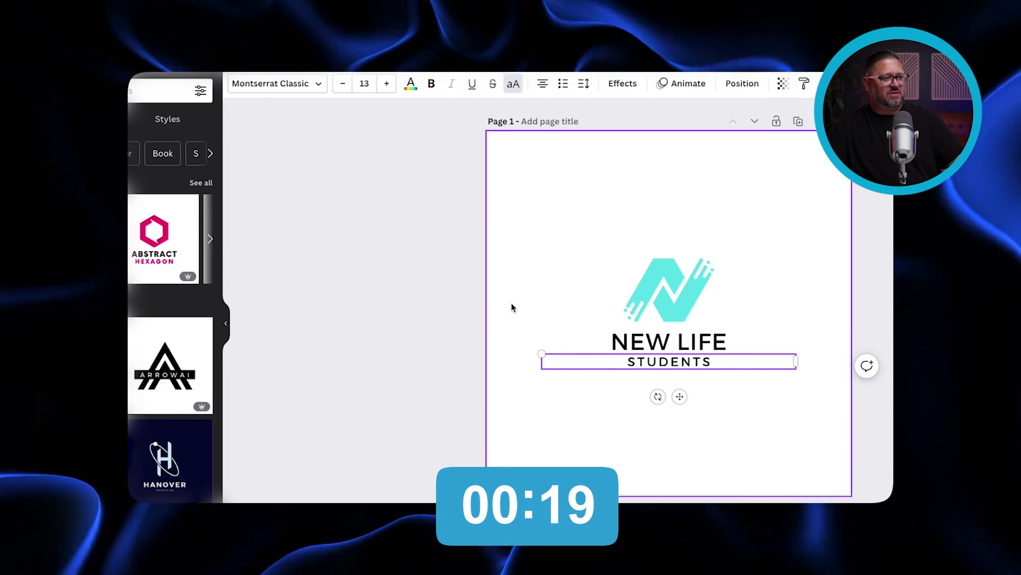
click(513, 307)
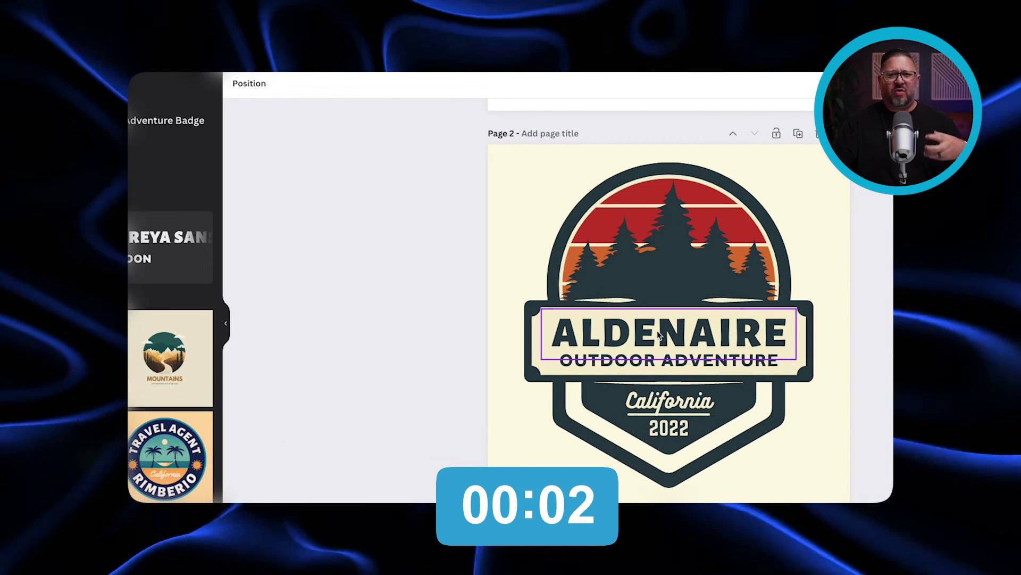
- On the outdoor badge, replace ALDENAIRE with ADVENTURE and the OUTDOOR ADVENTURE line with YOUTH MINISTRY
double_click(651, 331)
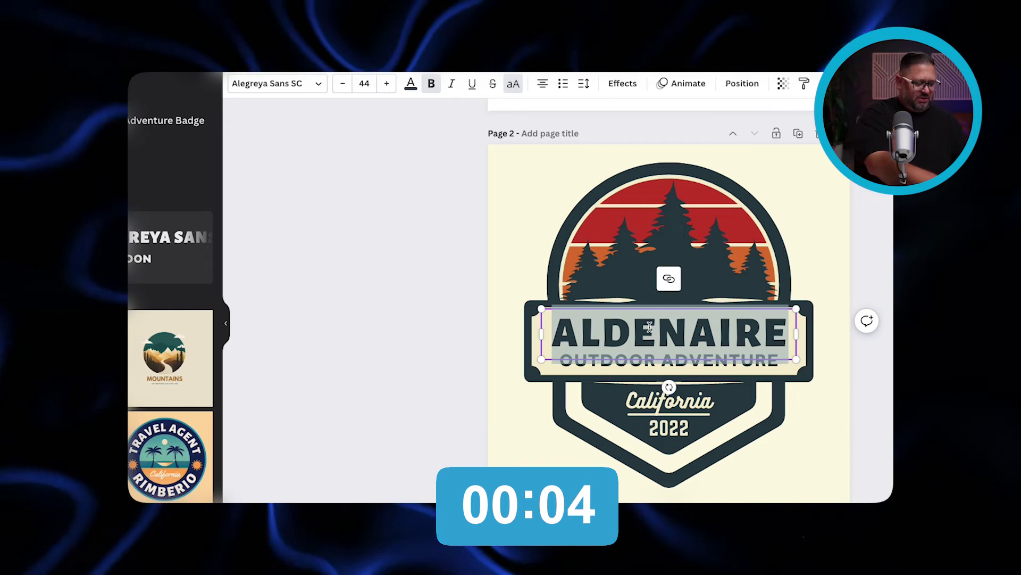
text(ADVENTURE)
double_click(637, 360)
text(YOUTH MINISTRY)
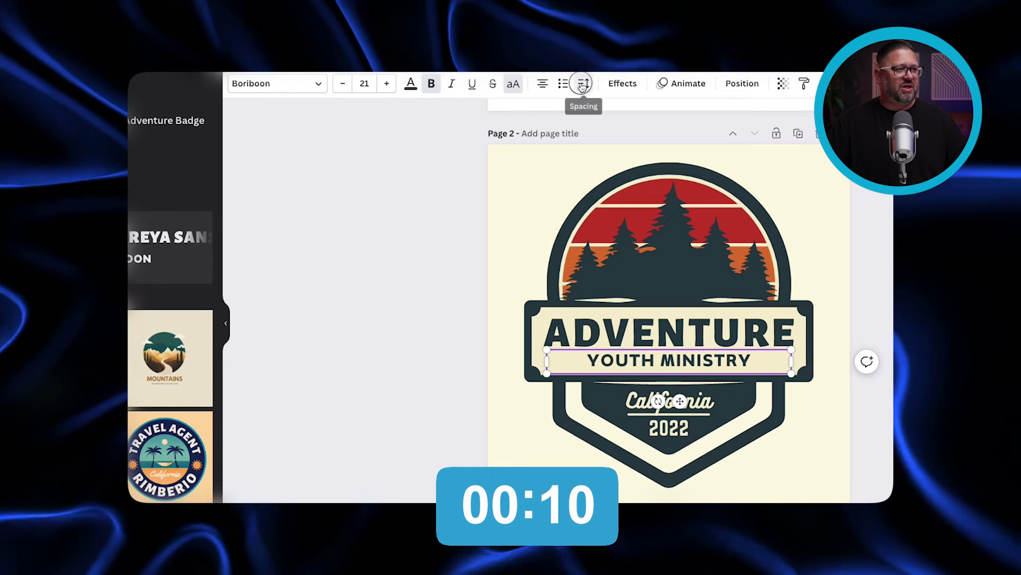
- Increase the letter spacing of the YOUTH MINISTRY text to about 167
click(584, 84)
drag(621, 131, 633, 132)
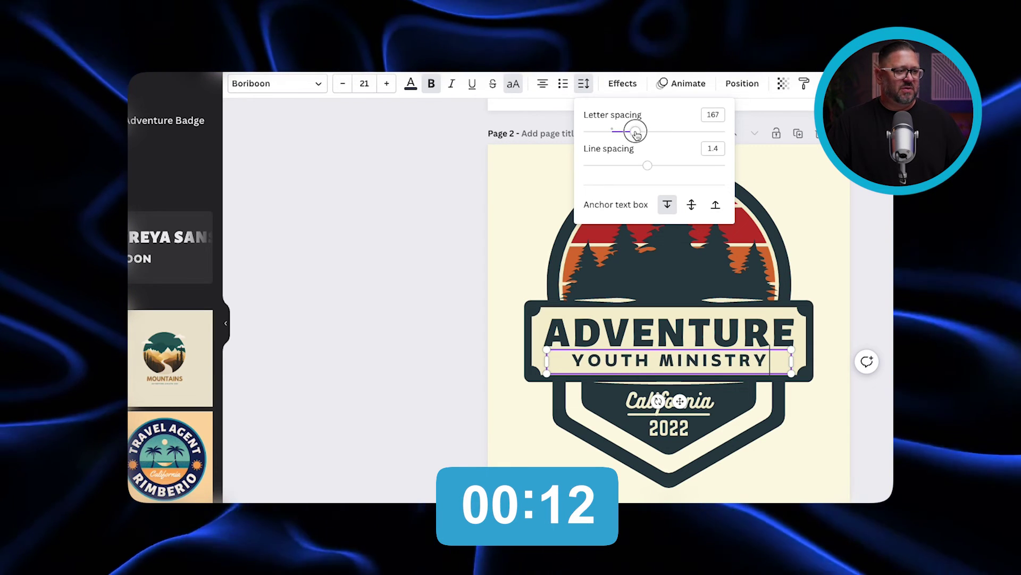
key(Escape)
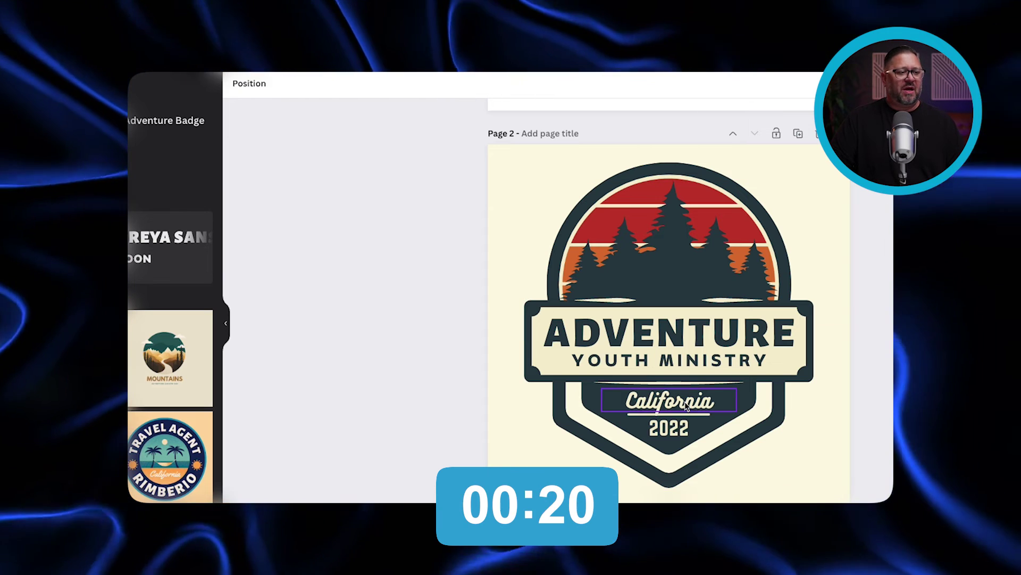
- Delete the California text with its underline and replace 2022 with GALATIANS 2:20, widened to fit on one line
click(733, 403)
key(Delete)
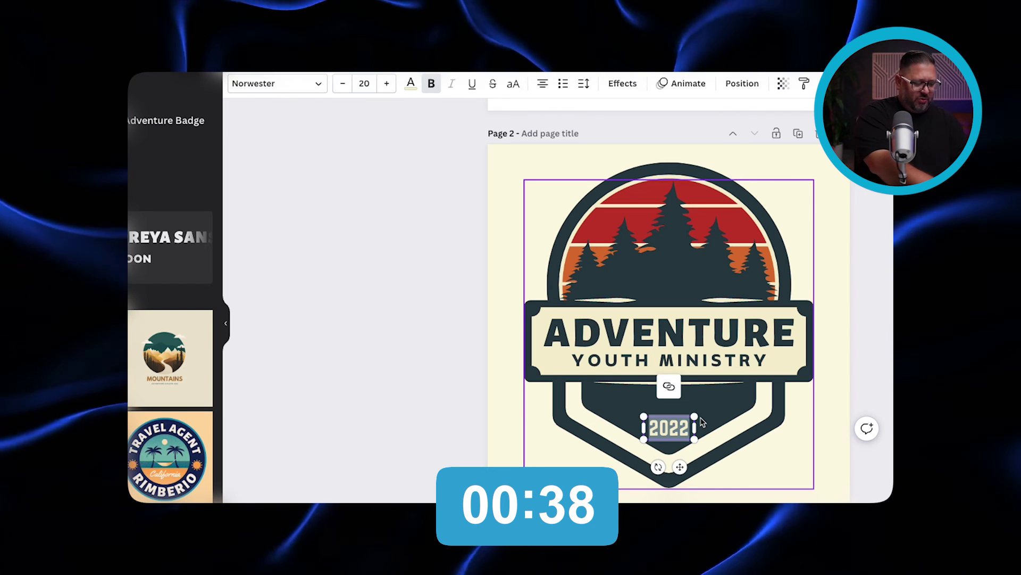
text(NS 2:)
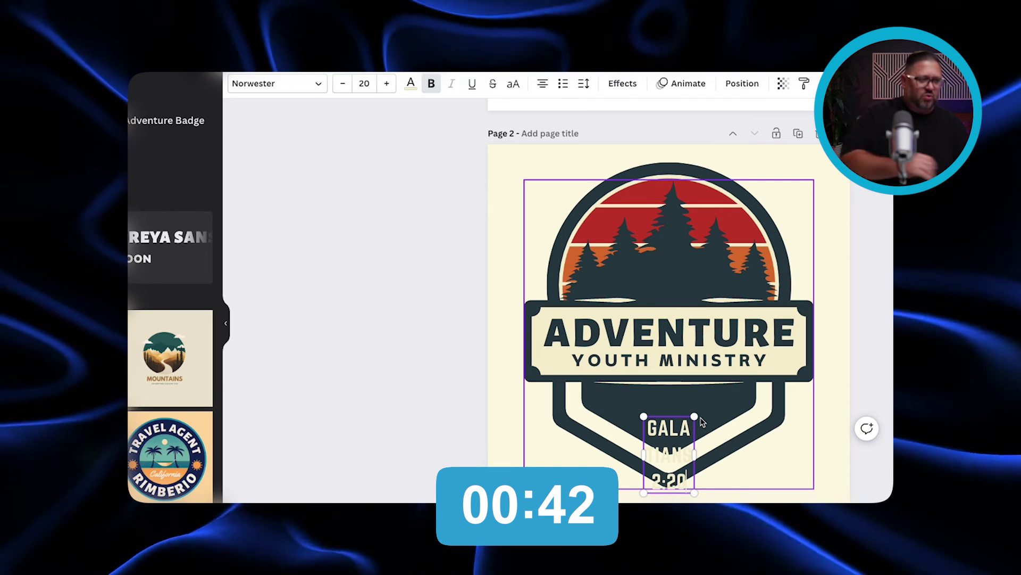
drag(697, 453, 726, 454)
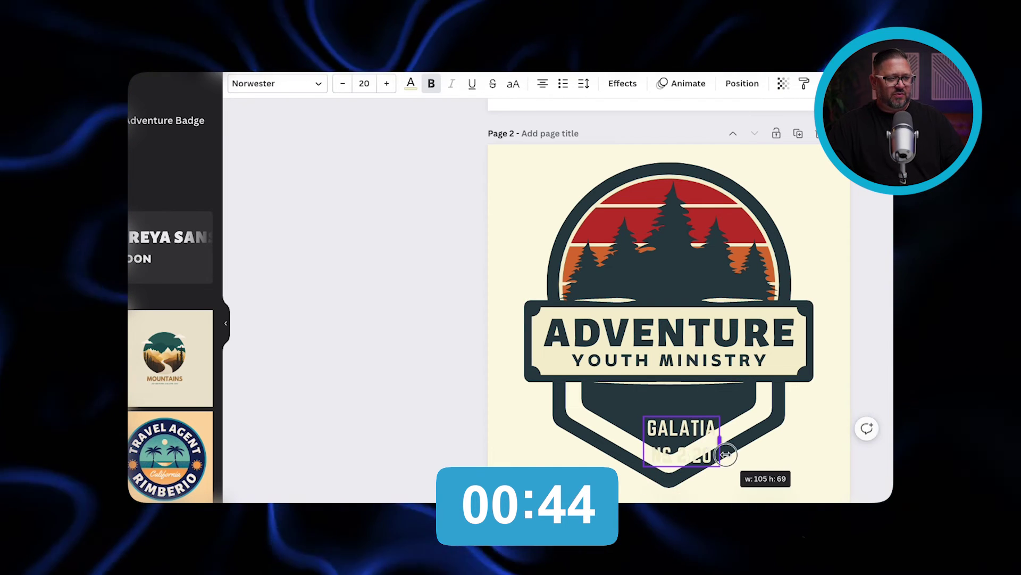
drag(793, 453, 792, 453)
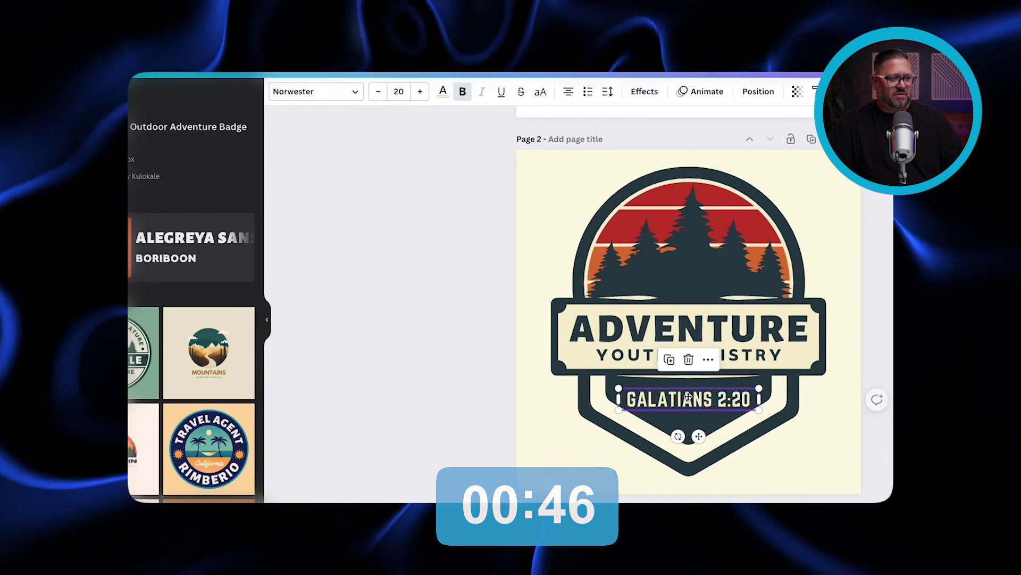